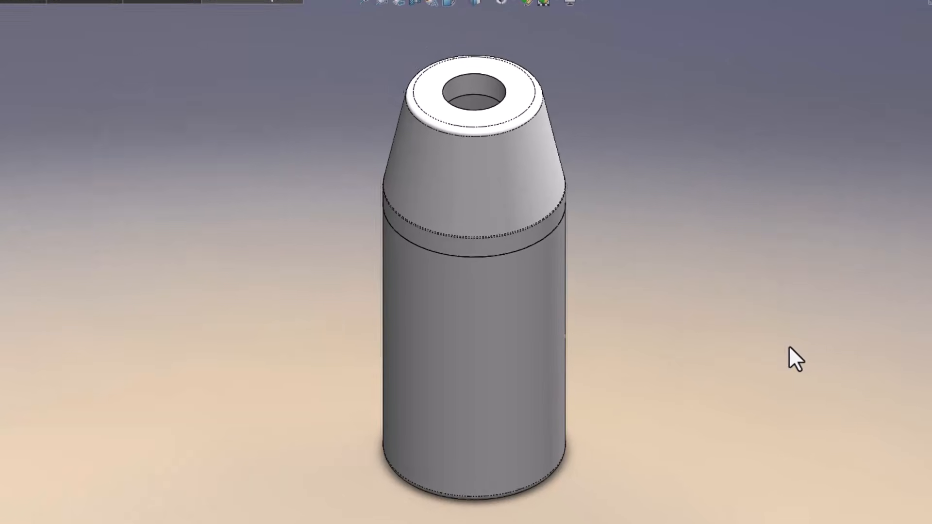
Show the container assembly in a four-view layout and rotate the model in the trimetric view.
{"action": "left_click", "coordinate": [470, 15]}
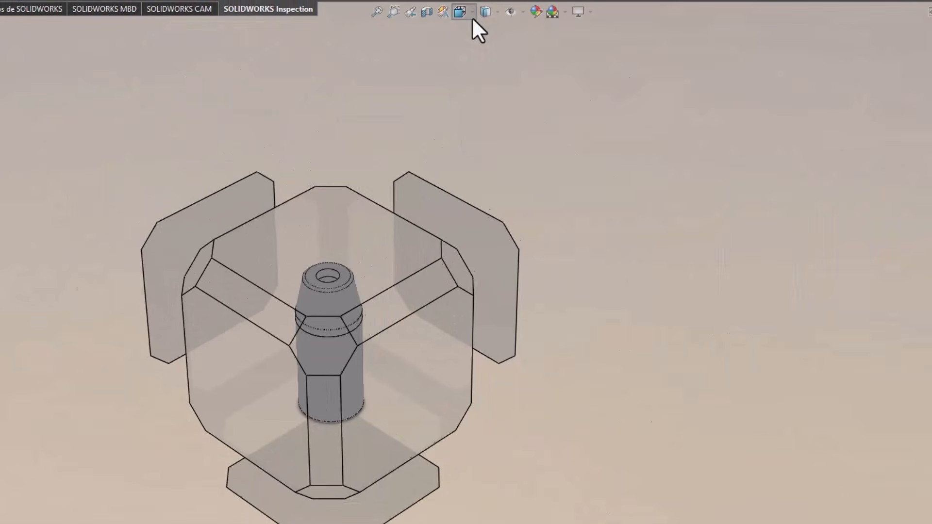
{"action": "left_click", "coordinate": [511, 99]}
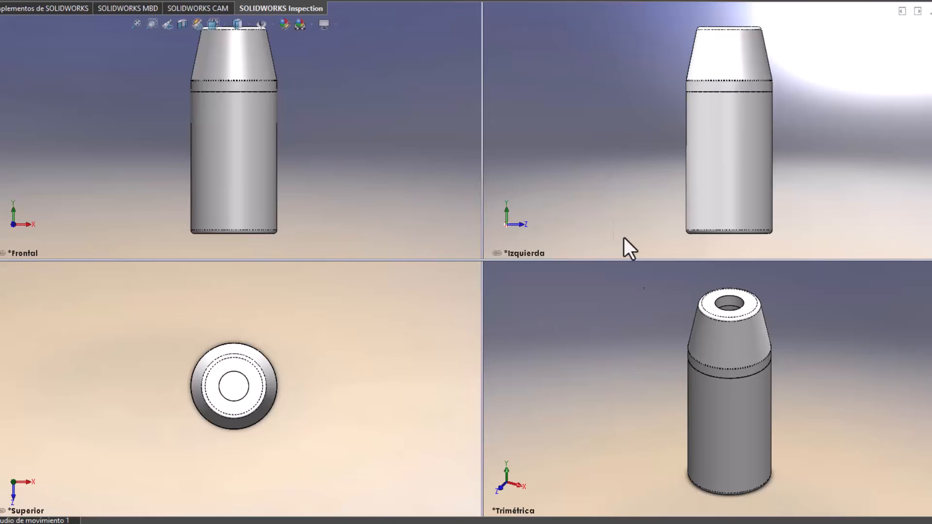
{"action": "middle_click_drag", "start_coordinate": [674, 406], "coordinate": [704, 469]}
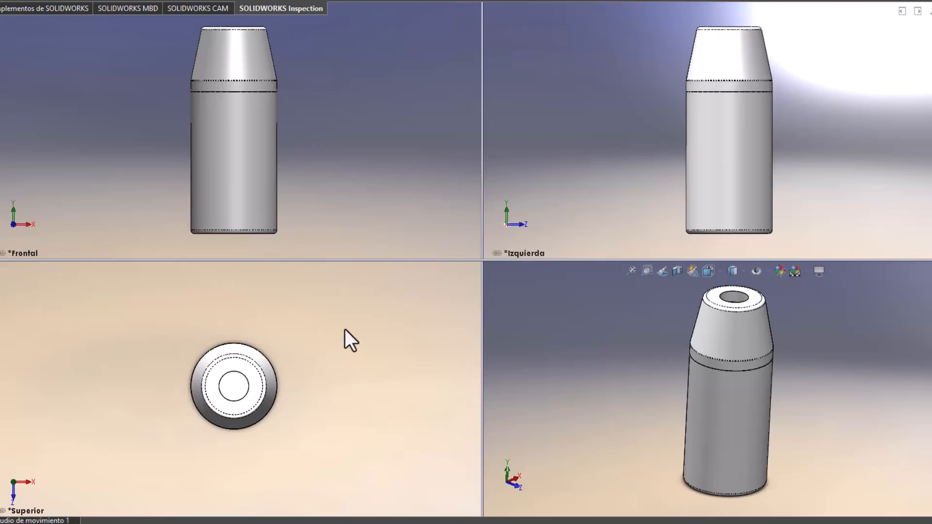
Examine the seam below the cone, the top opening's edge and the cylindrical side wall across the four views.
{"action": "left_click", "coordinate": [262, 96]}
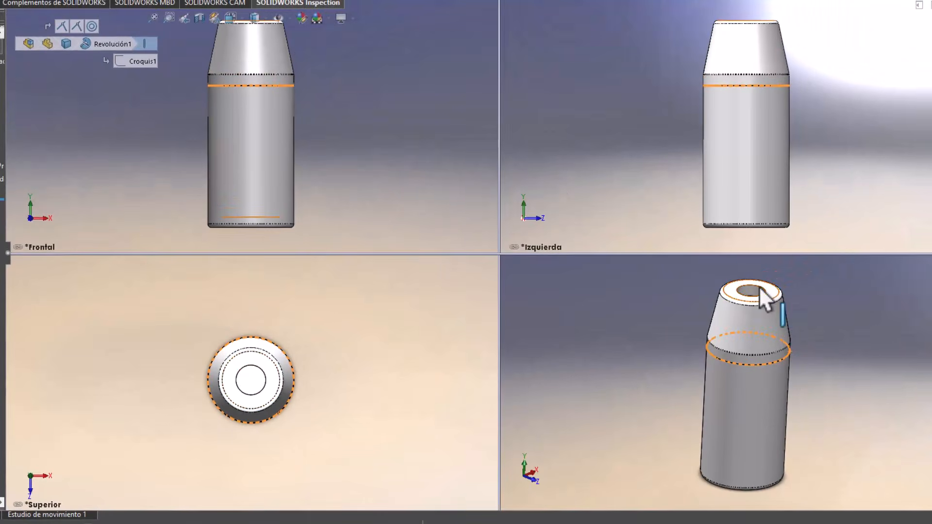
{"action": "left_click", "coordinate": [761, 294]}
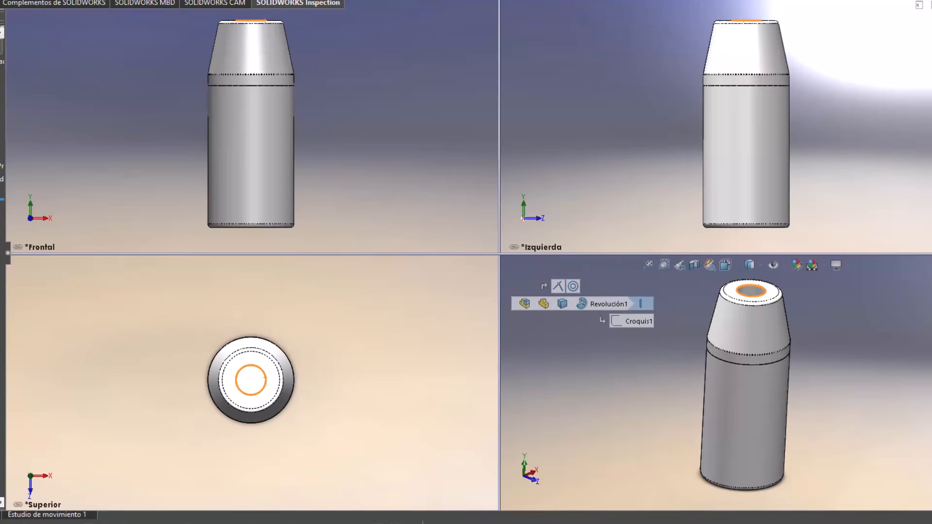
{"action": "left_click", "coordinate": [379, 131]}
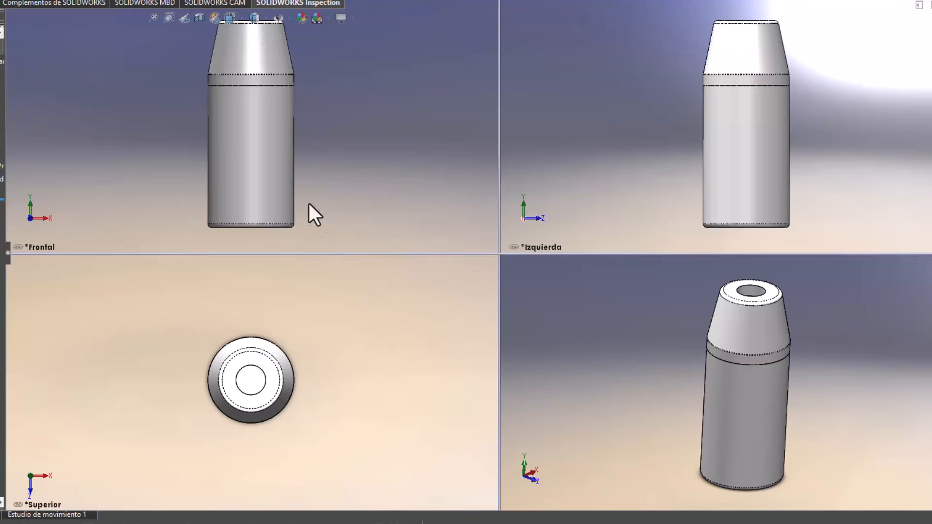
{"action": "left_click", "coordinate": [293, 169]}
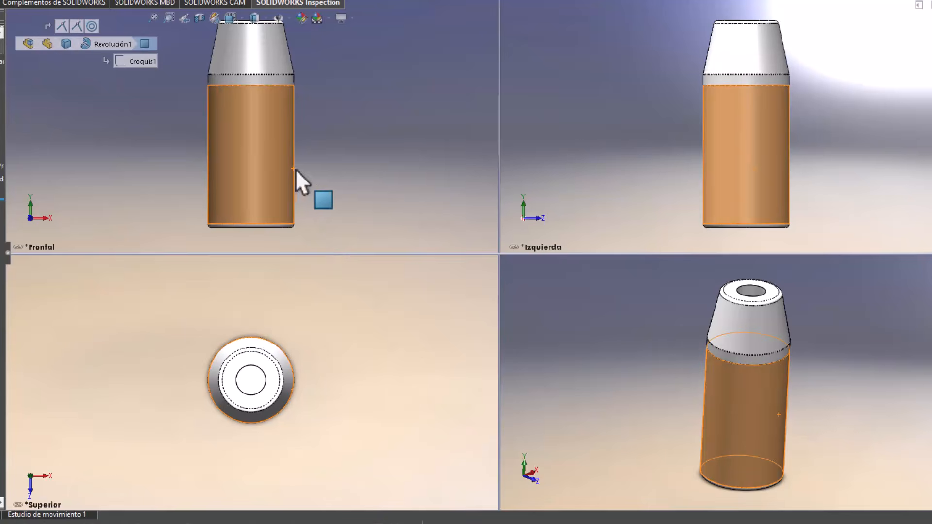
{"action": "left_click", "coordinate": [351, 181]}
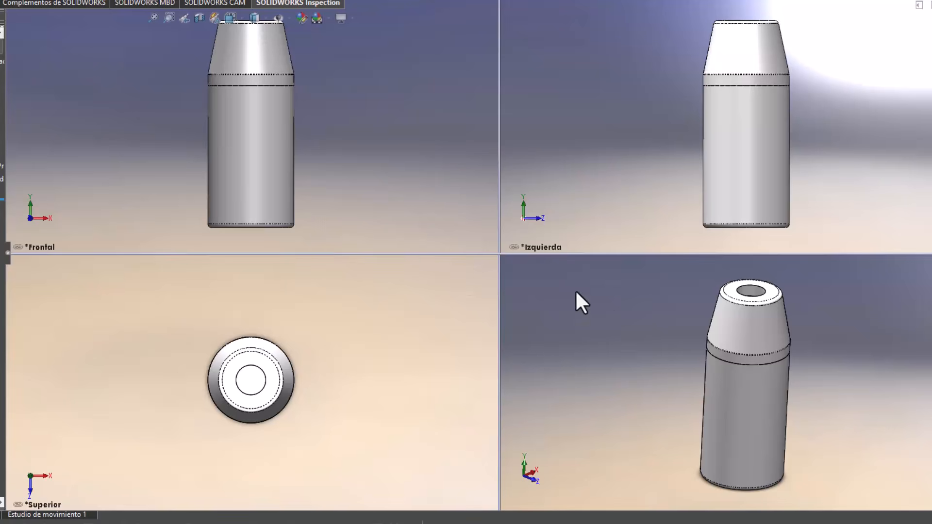
Apply a section view through the assembly's front plane and return to a single-view layout.
{"action": "left_click", "coordinate": [199, 18]}
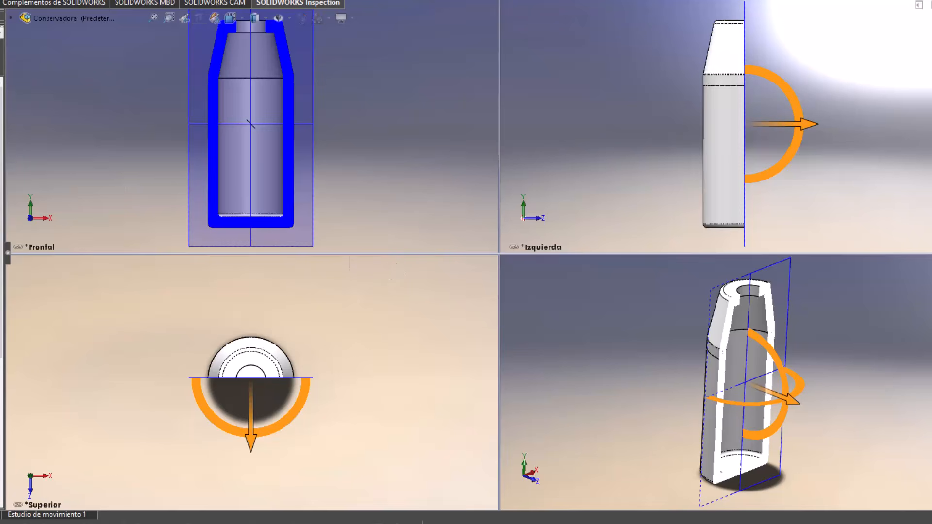
{"action": "left_click", "coordinate": [1, 63]}
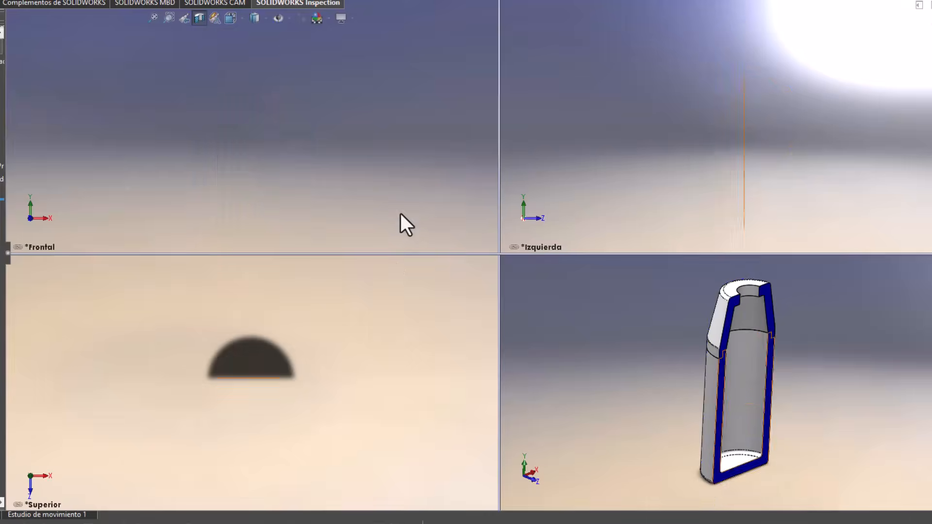
{"action": "left_click", "coordinate": [736, 265]}
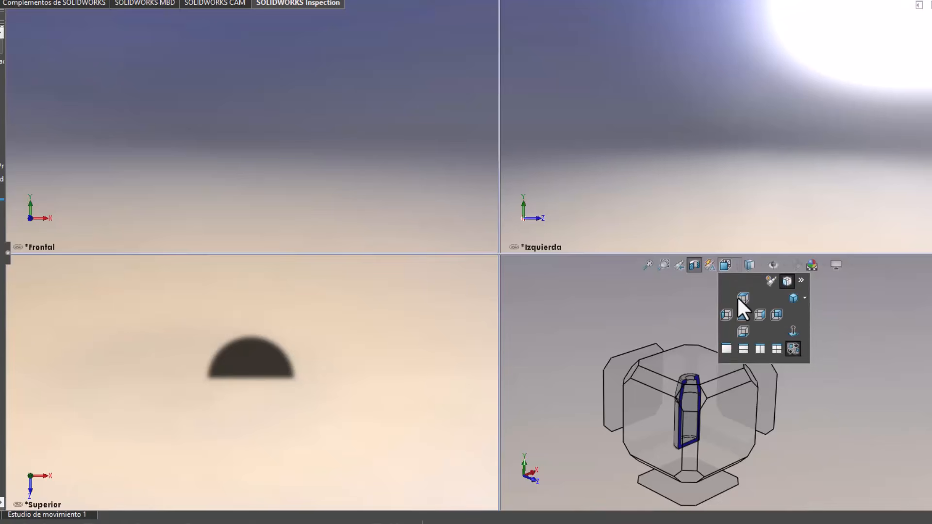
{"action": "left_click", "coordinate": [727, 348]}
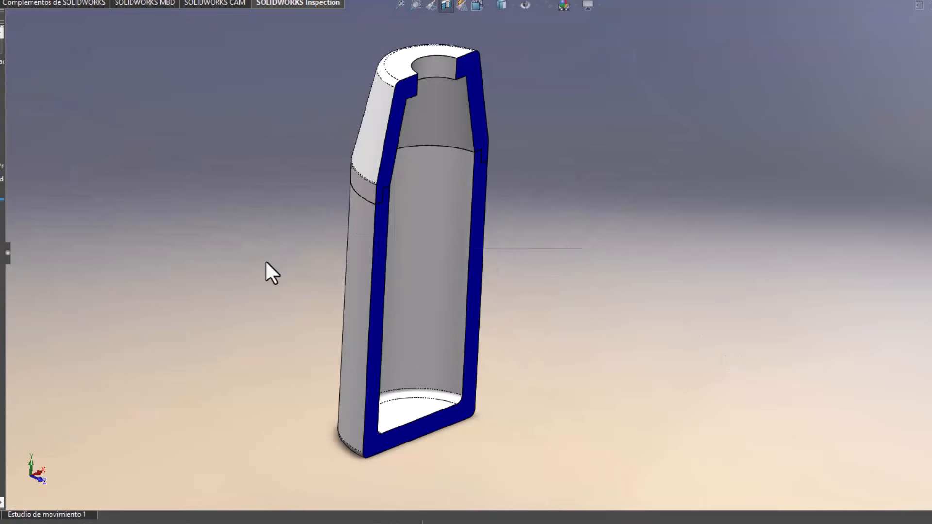
Orient the sectioned assembly to the front view and examine the stepped joint between lid and container.
{"action": "key", "text": "space"}
{"action": "left_click", "coordinate": [494, 294]}
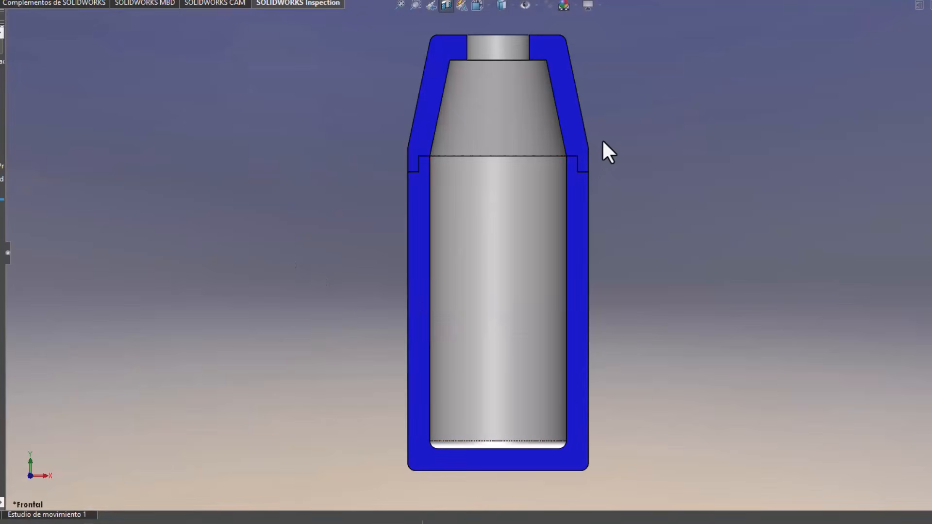
{"action": "scroll", "coordinate": [600, 151], "scroll_direction": "down", "scroll_amount": 6}
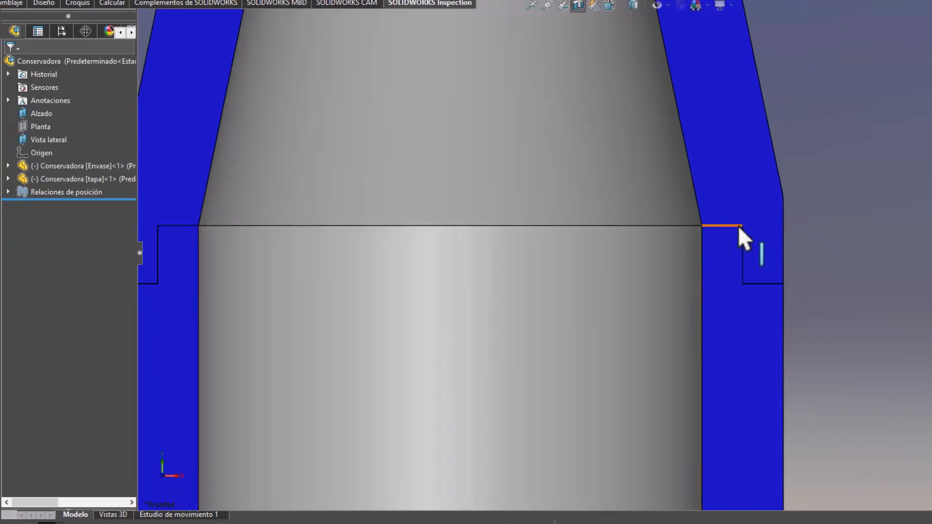
{"action": "left_click", "coordinate": [696, 285]}
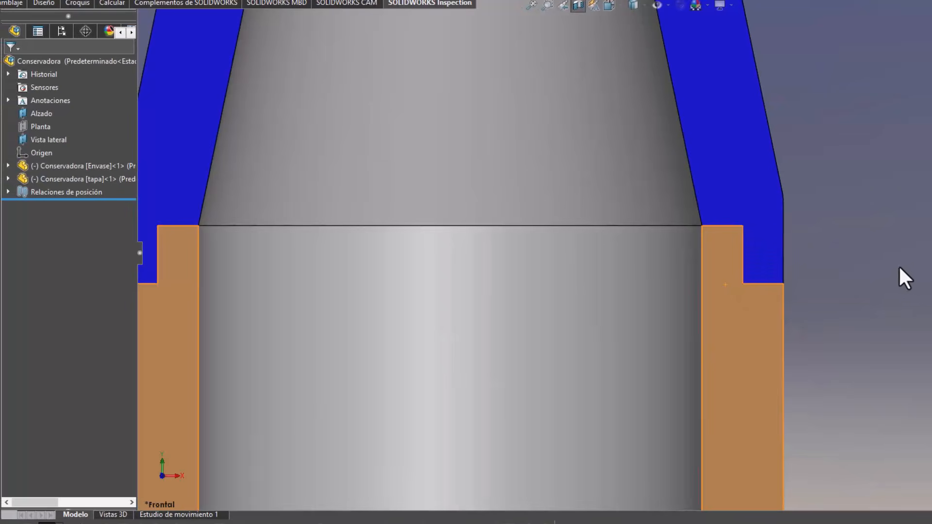
{"action": "scroll", "coordinate": [895, 224], "scroll_direction": "up", "scroll_amount": 6}
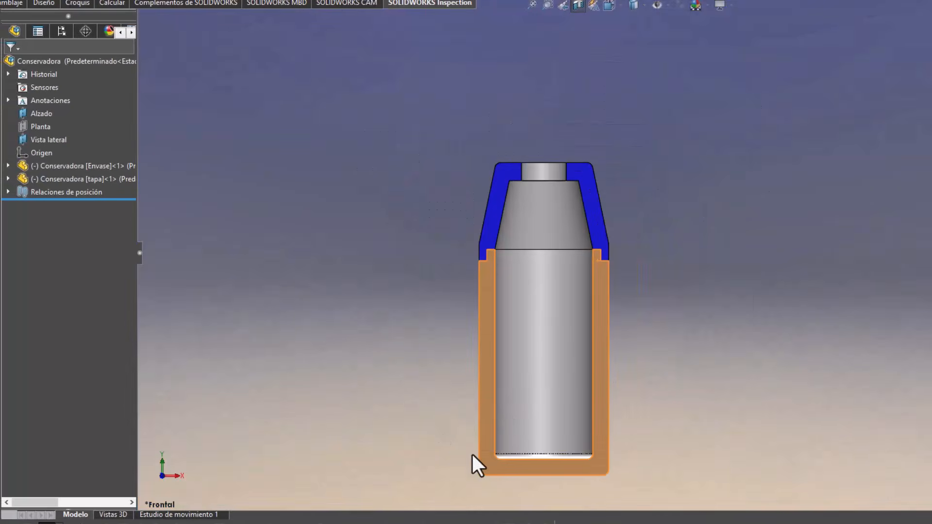
Examine the inner and outer rounded corners at the base of the sectioned container.
{"action": "scroll", "coordinate": [487, 474], "scroll_direction": "down", "scroll_amount": 10}
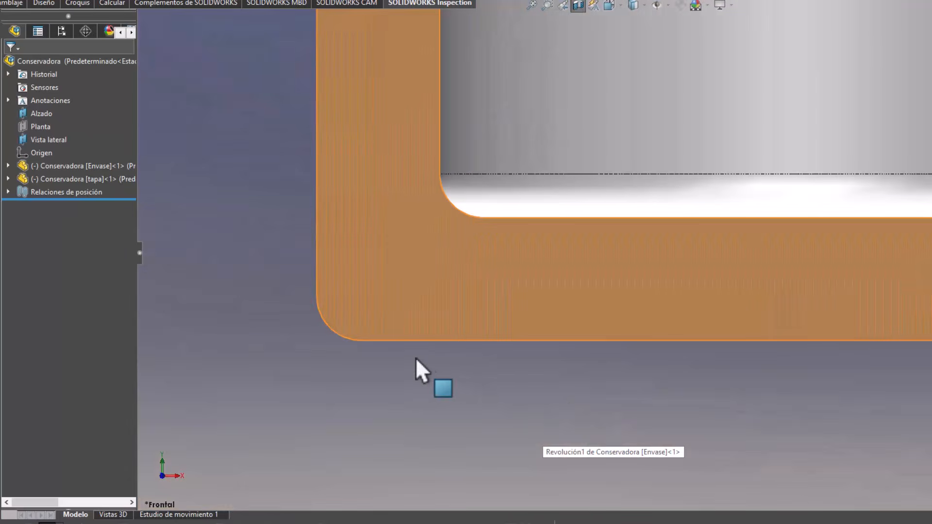
{"action": "left_click", "coordinate": [447, 197]}
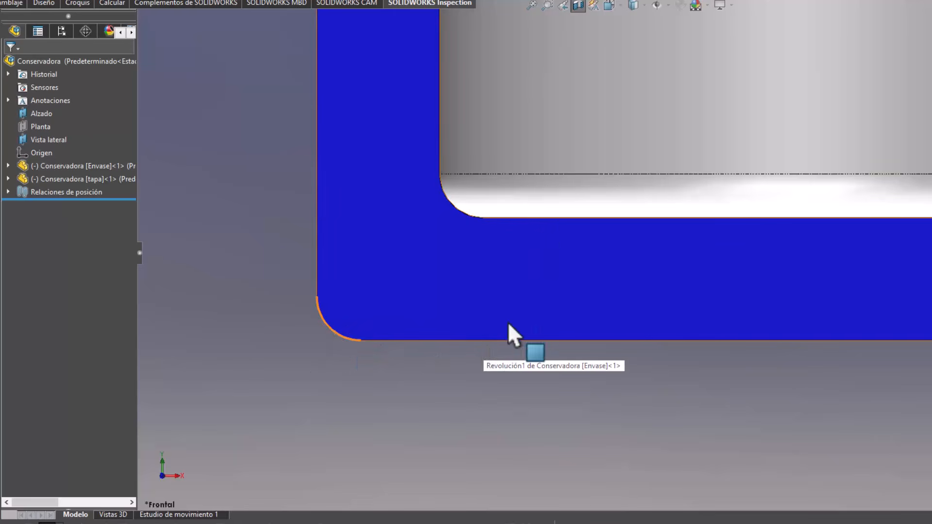
{"action": "scroll", "coordinate": [575, 383], "scroll_direction": "up", "scroll_amount": 10}
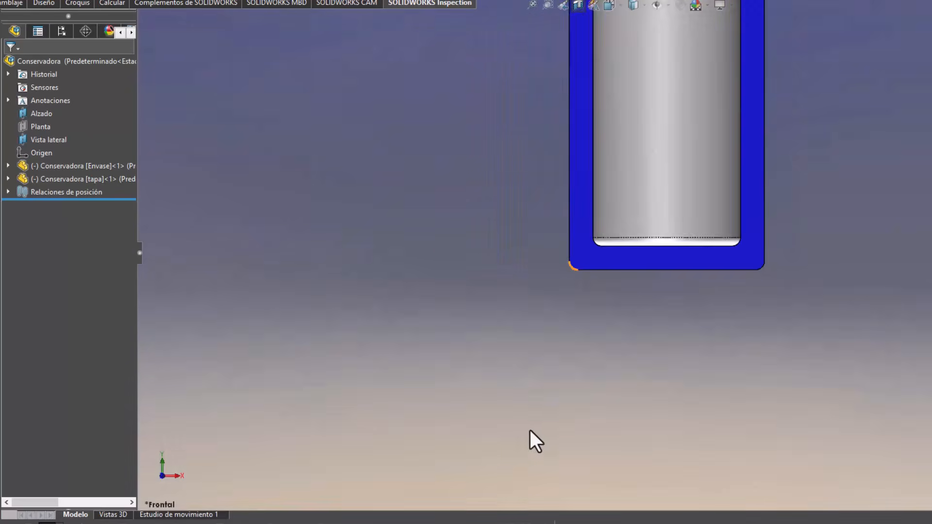
{"action": "scroll", "coordinate": [728, 97], "scroll_direction": "down", "scroll_amount": 2}
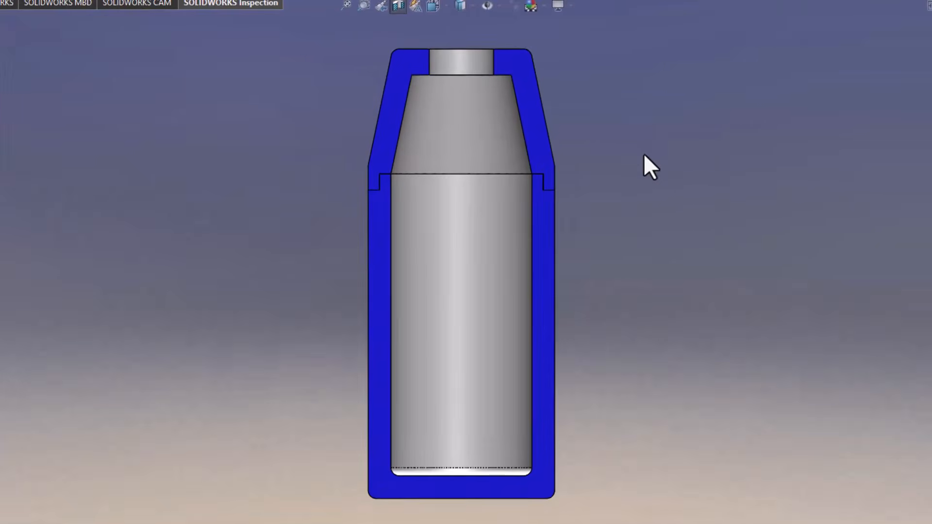
Rotate the sectioned assembly and examine the circular opening in the top of the lid.
{"action": "middle_click_drag", "start_coordinate": [797, 148], "coordinate": [751, 174]}
{"action": "middle_click_drag", "start_coordinate": [593, 197], "coordinate": [596, 248]}
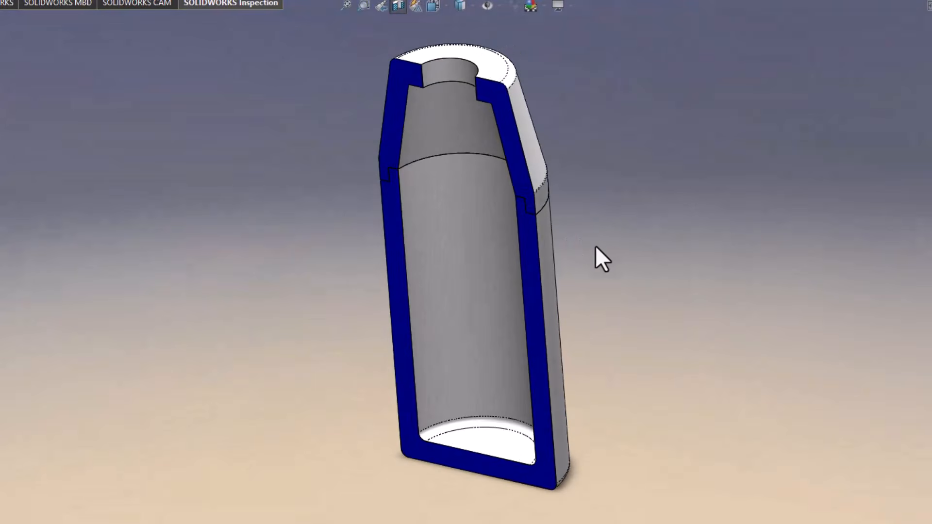
{"action": "left_click", "coordinate": [437, 59]}
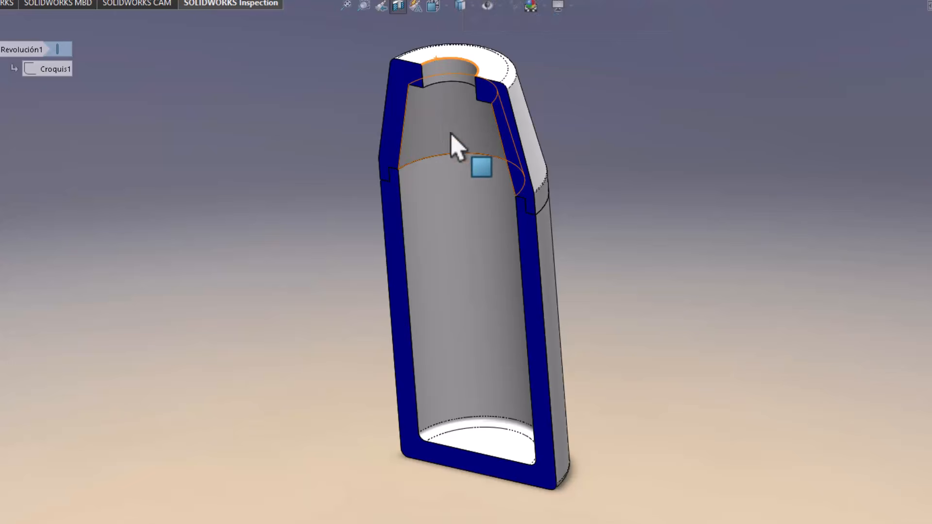
{"action": "middle_click_drag", "start_coordinate": [500, 135], "coordinate": [516, 90]}
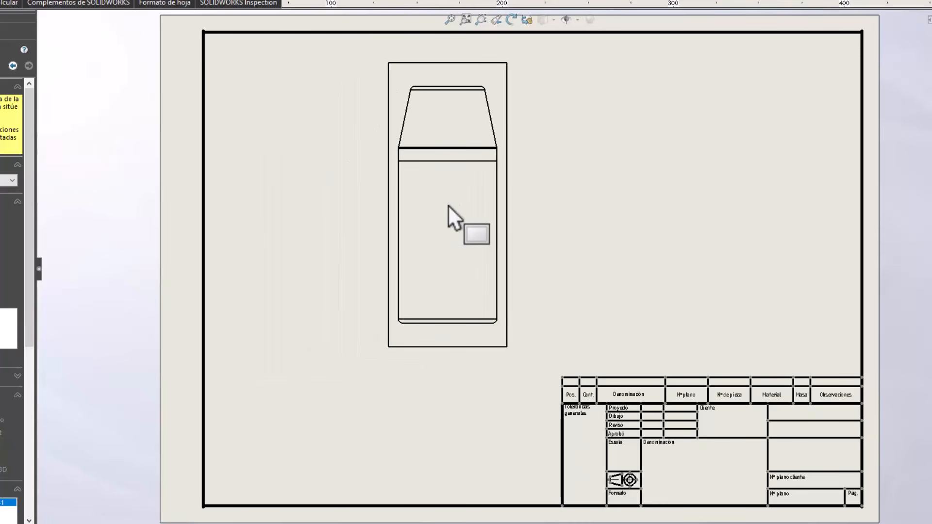
Place the assembly's front view on the drawing sheet with projected views above, below and on both sides of it.
{"action": "left_click", "coordinate": [447, 204]}
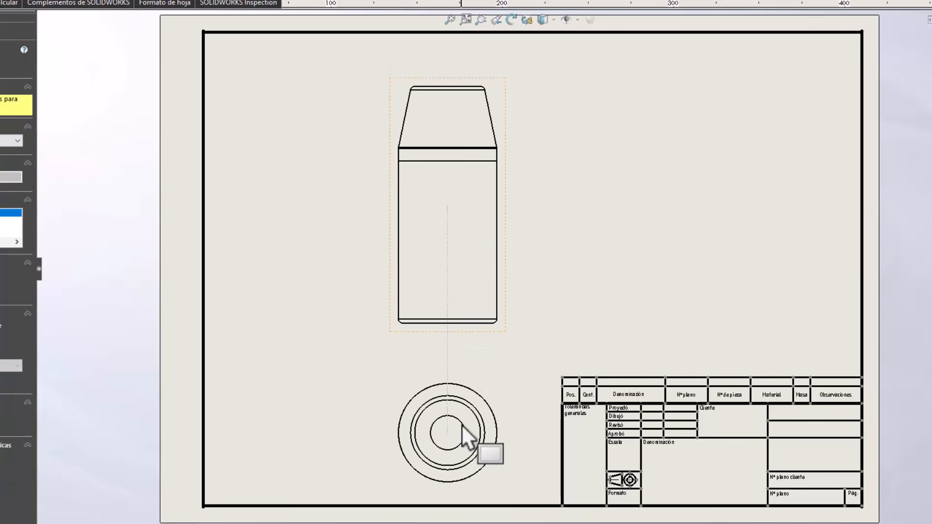
{"action": "scroll", "coordinate": [462, 424], "scroll_direction": "down", "scroll_amount": 1}
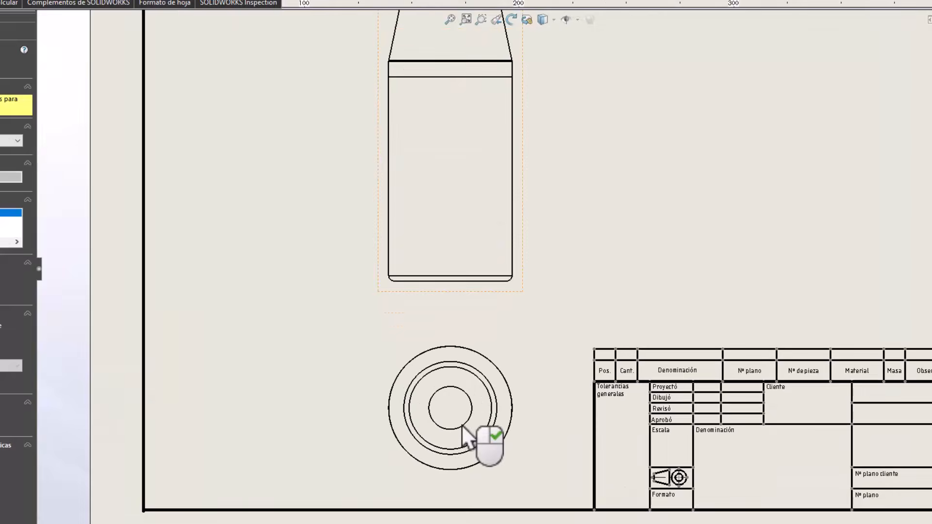
{"action": "scroll", "coordinate": [461, 424], "scroll_direction": "up", "scroll_amount": 5}
{"action": "scroll", "coordinate": [525, 157], "scroll_direction": "down", "scroll_amount": 1}
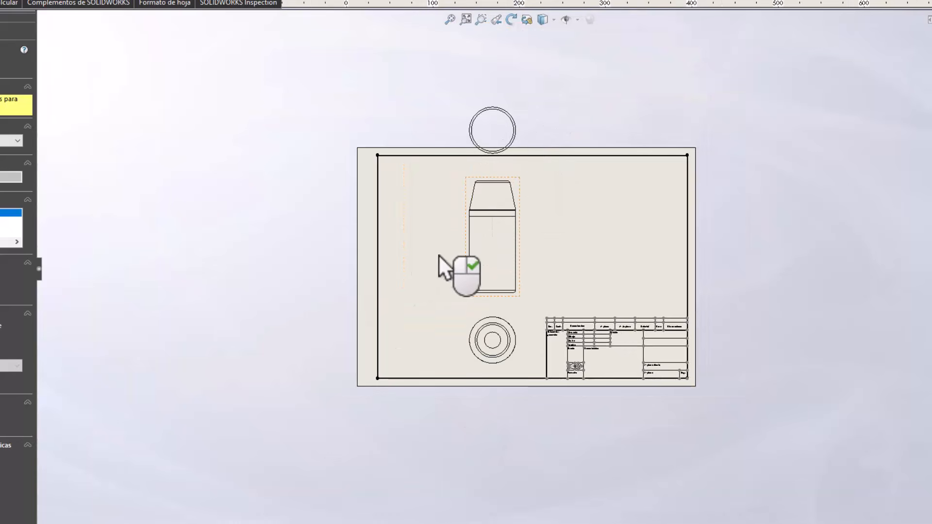
{"action": "left_click", "coordinate": [421, 255]}
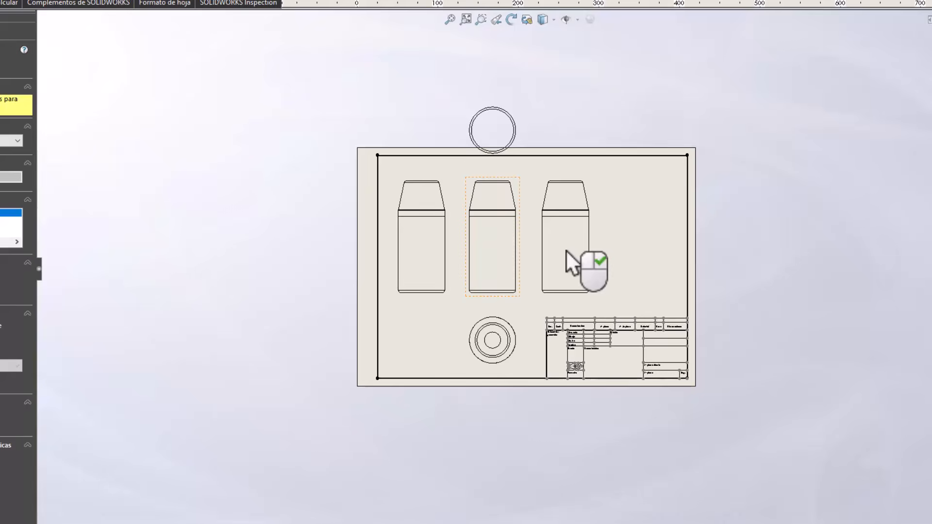
{"action": "right_click", "coordinate": [567, 250]}
{"action": "scroll", "coordinate": [566, 249], "scroll_direction": "down", "scroll_amount": 4}
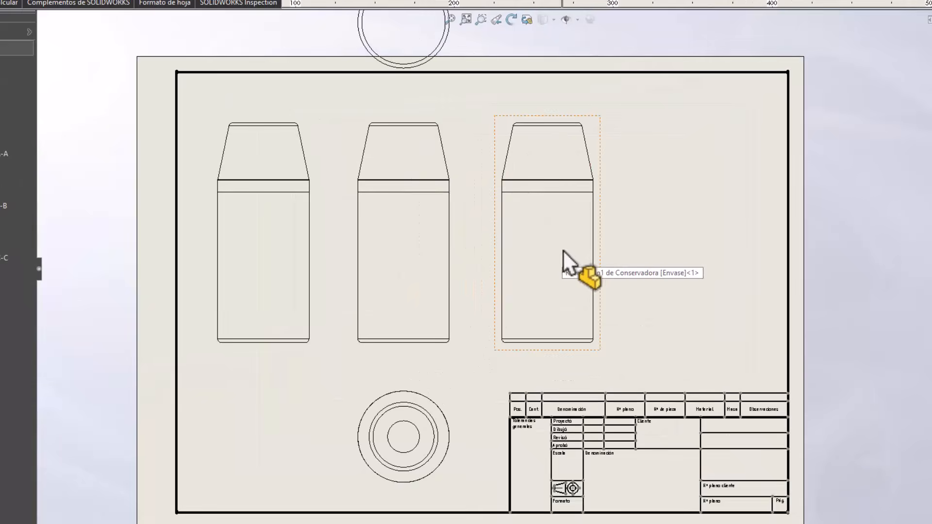
Delete the projected views above and on both sides of the front view.
{"action": "scroll", "coordinate": [563, 250], "scroll_direction": "up", "scroll_amount": 2}
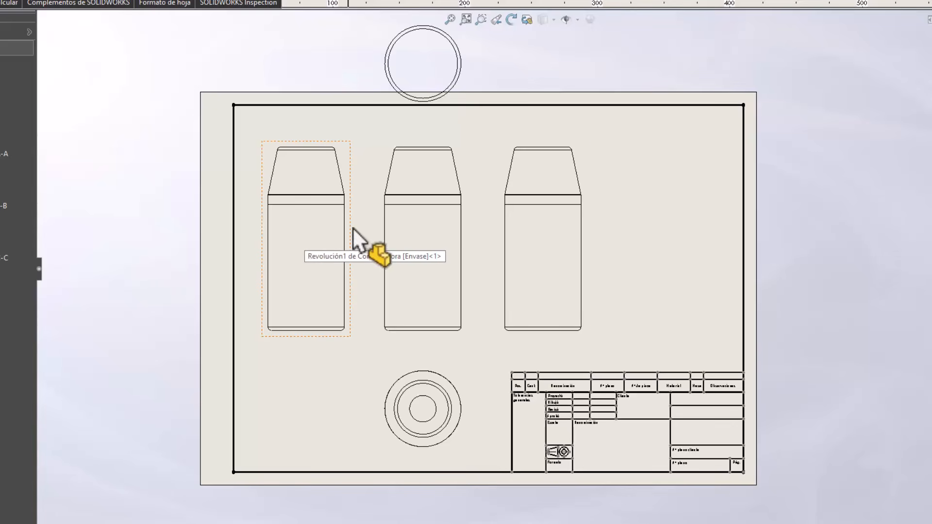
{"action": "left_click", "coordinate": [469, 93]}
{"action": "key", "text": "Delete"}
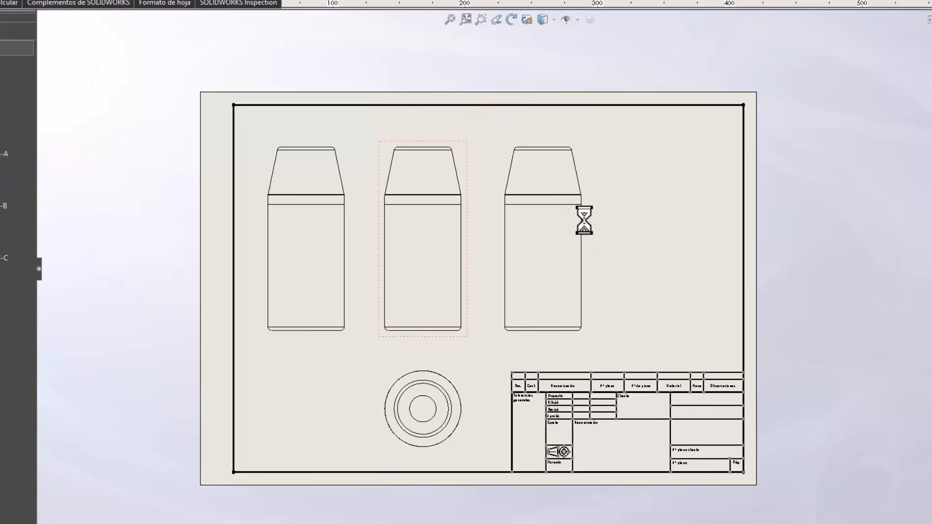
{"action": "left_click", "coordinate": [587, 220]}
{"action": "key", "text": "Delete"}
{"action": "left_click", "coordinate": [348, 229]}
{"action": "key", "text": "Delete"}
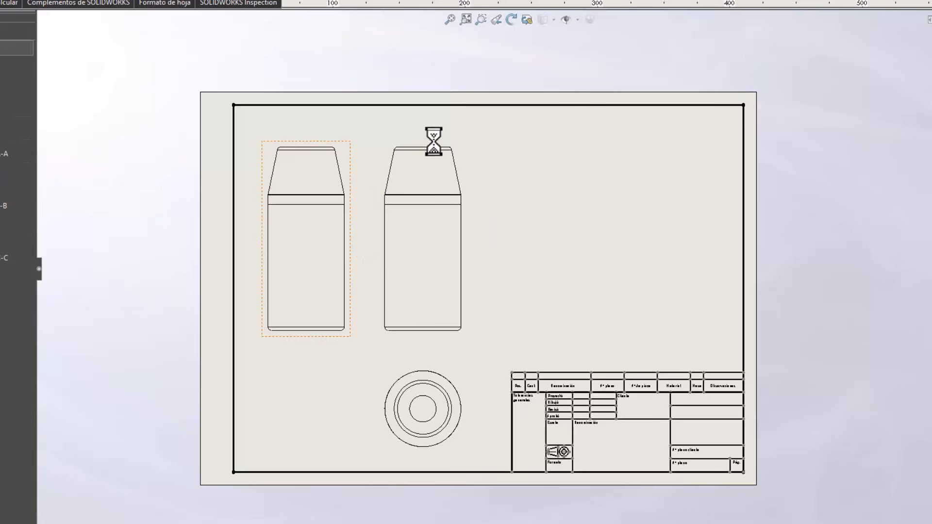
Create a vertical section view through the front view's centre axis, with automatic hatching, and place it beside the front view.
{"action": "scroll", "coordinate": [476, 333], "scroll_direction": "down", "scroll_amount": 4}
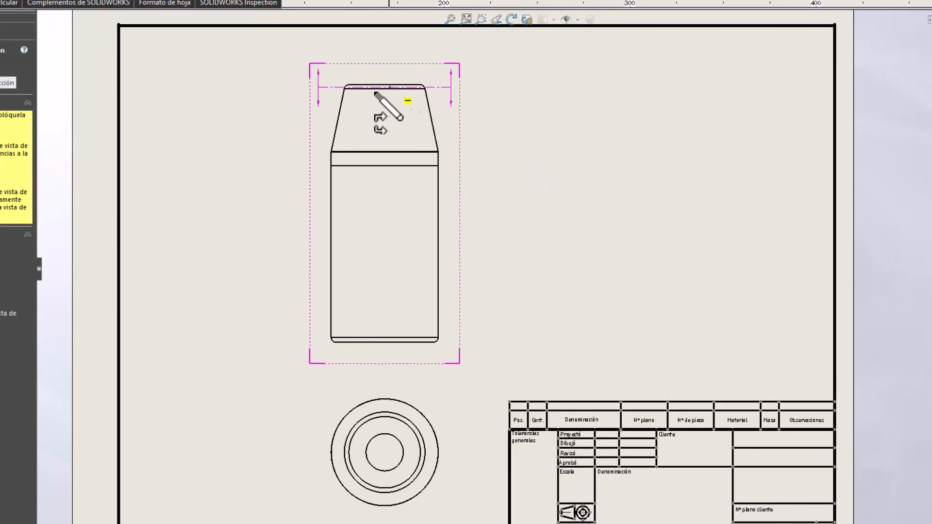
{"action": "left_click", "coordinate": [5, 264]}
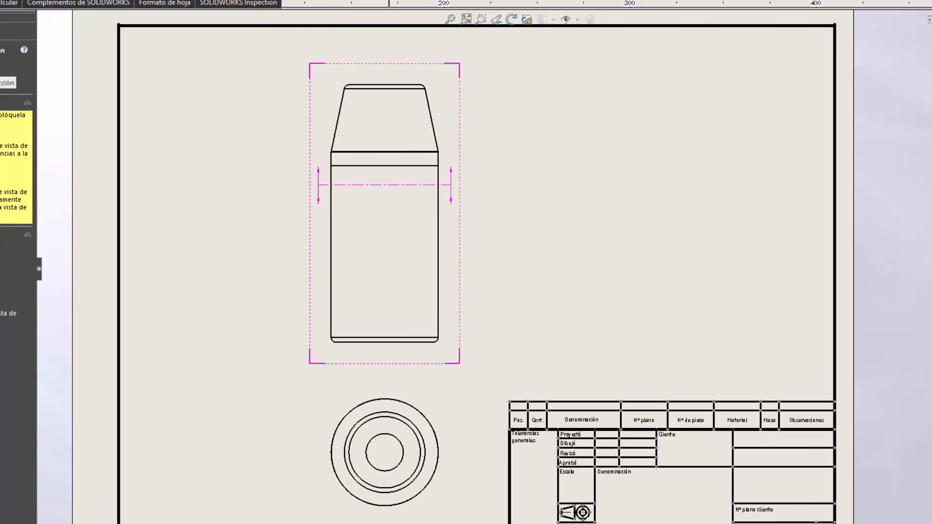
{"action": "left_click", "coordinate": [384, 96]}
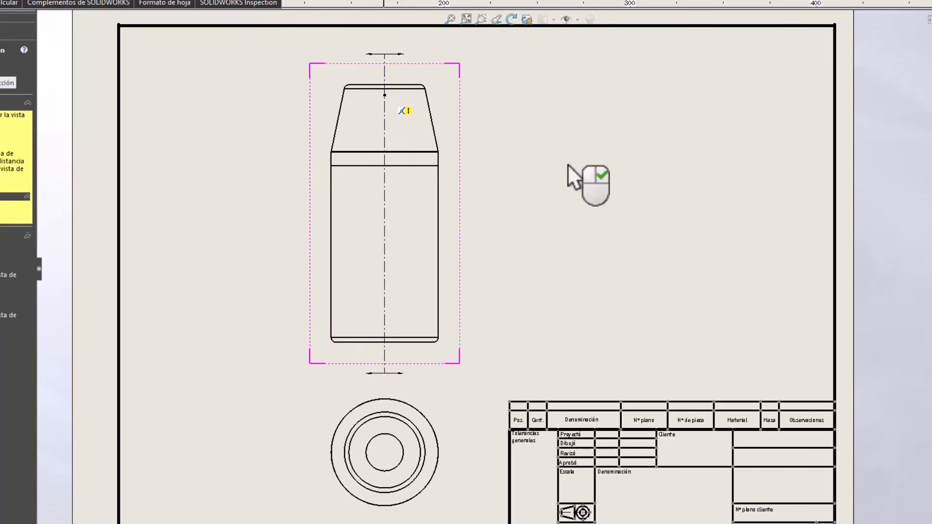
{"action": "right_click", "coordinate": [587, 199]}
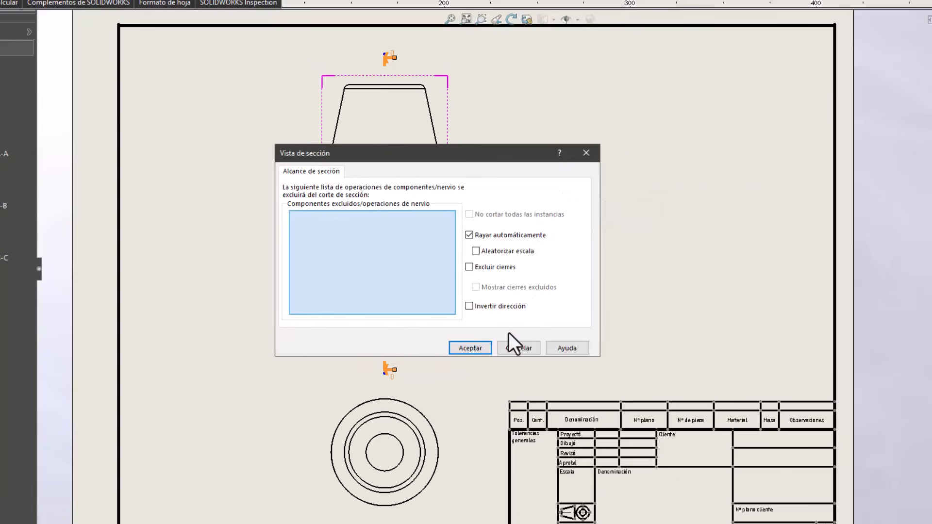
{"action": "left_click", "coordinate": [471, 347]}
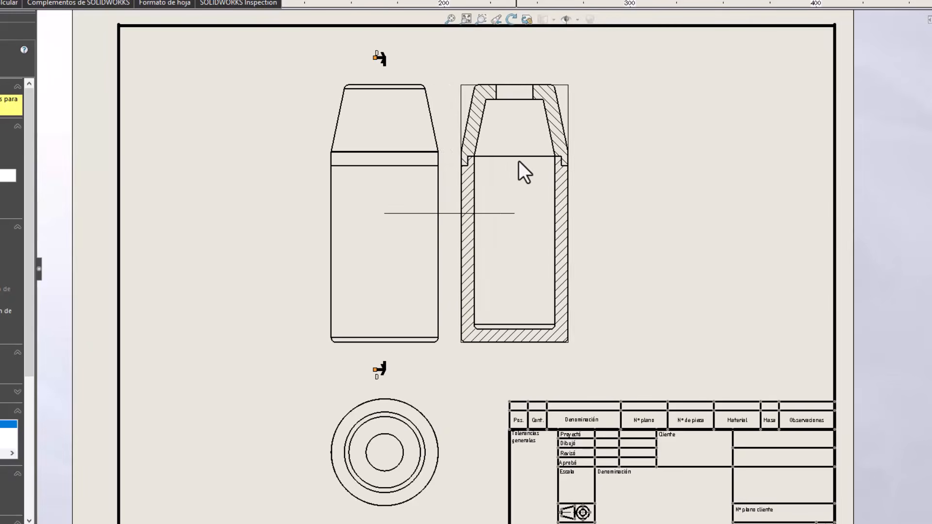
{"action": "left_click", "coordinate": [579, 161]}
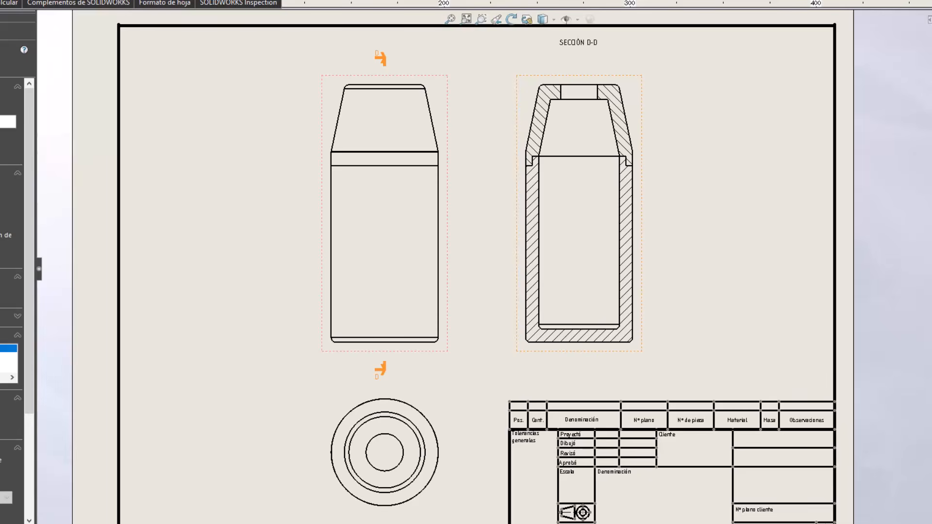
Create a horizontal section view through the middle of the front view and place it below the top view.
{"action": "left_click", "coordinate": [10, 0]}
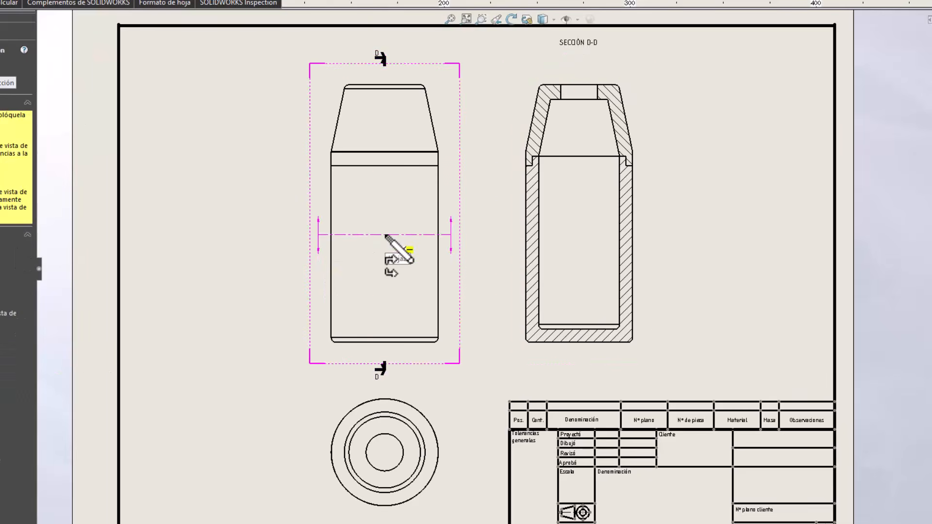
{"action": "left_click", "coordinate": [386, 235]}
{"action": "key", "text": "f"}
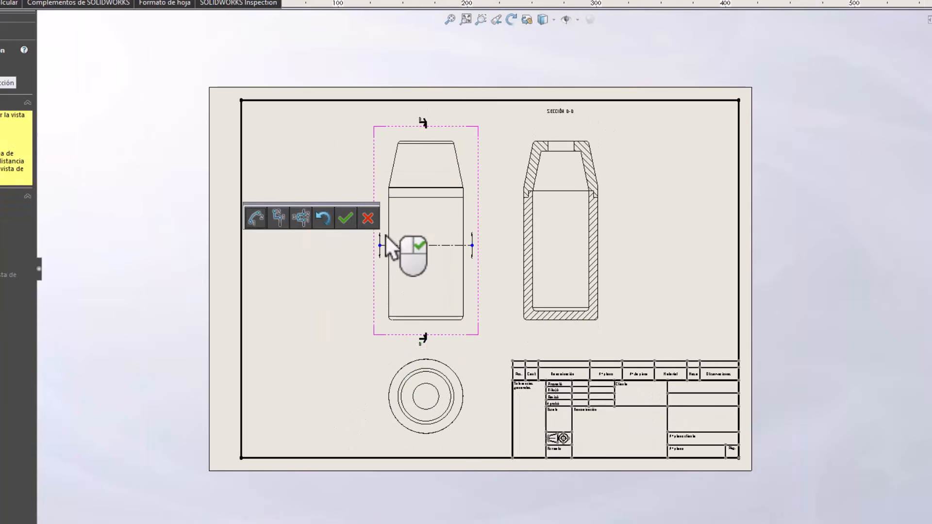
{"action": "right_click", "coordinate": [380, 423]}
{"action": "left_click", "coordinate": [471, 343]}
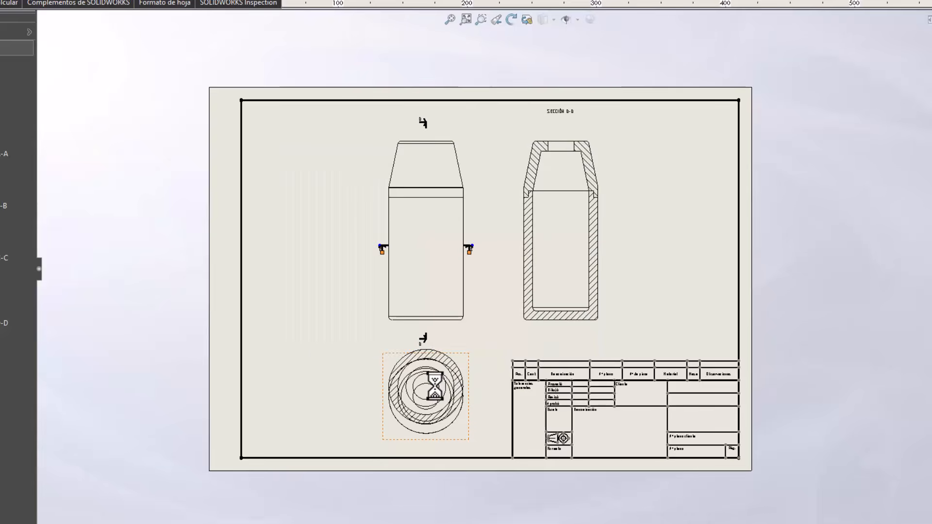
{"action": "scroll", "coordinate": [435, 389], "scroll_direction": "up", "scroll_amount": 2}
{"action": "scroll", "coordinate": [505, 360], "scroll_direction": "down", "scroll_amount": 3}
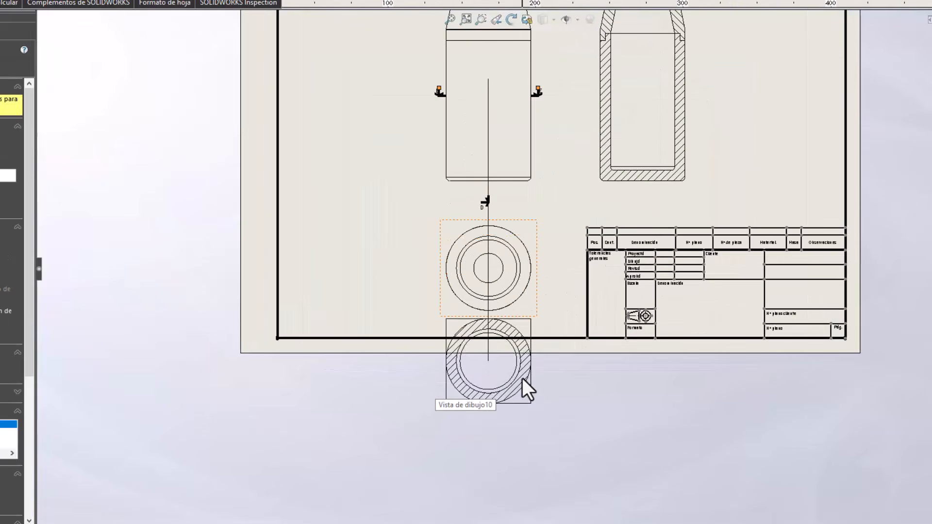
{"action": "left_click", "coordinate": [549, 383]}
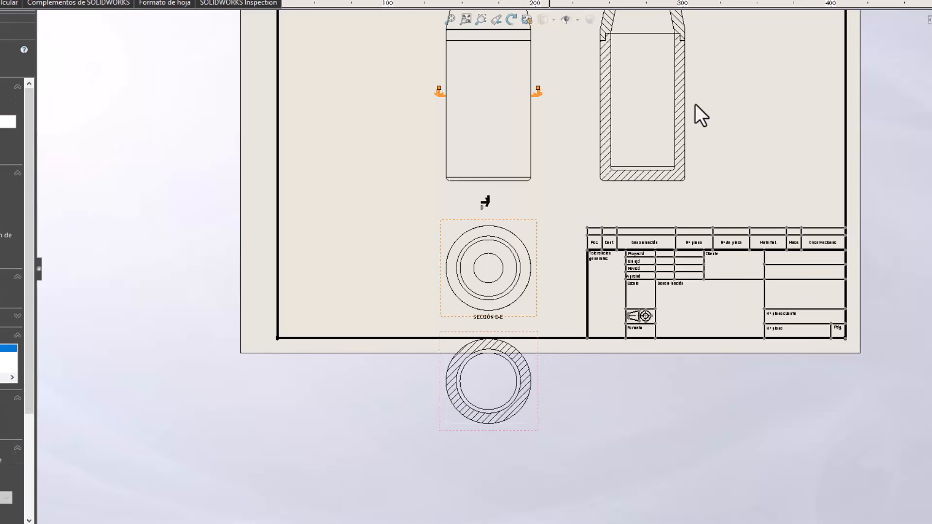
Examine the hatched lid and container walls and their stepped joint in the vertical section view.
{"action": "key", "text": "z"}
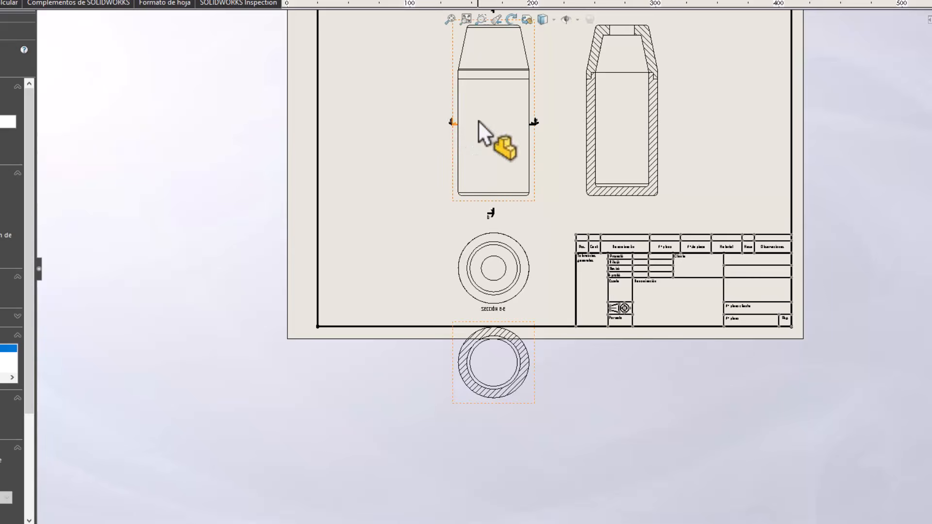
{"action": "scroll", "coordinate": [530, 34], "scroll_direction": "down", "scroll_amount": 2}
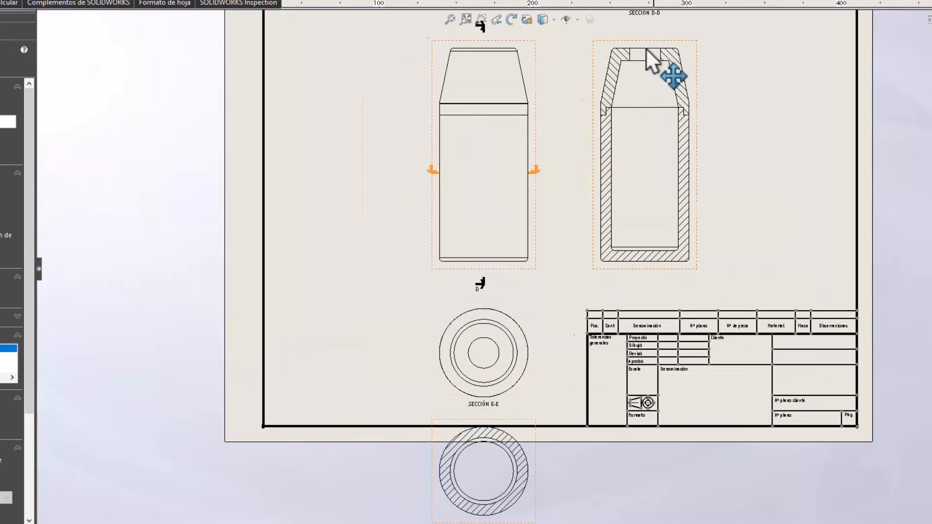
{"action": "scroll", "coordinate": [634, 115], "scroll_direction": "down", "scroll_amount": 6}
{"action": "scroll", "coordinate": [610, 245], "scroll_direction": "down", "scroll_amount": 2}
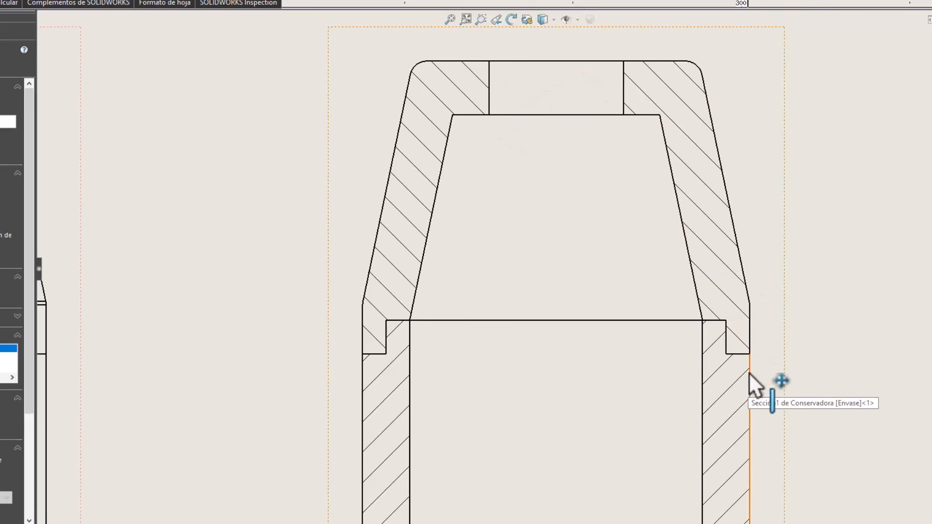
{"action": "scroll", "coordinate": [734, 335], "scroll_direction": "up", "scroll_amount": 3}
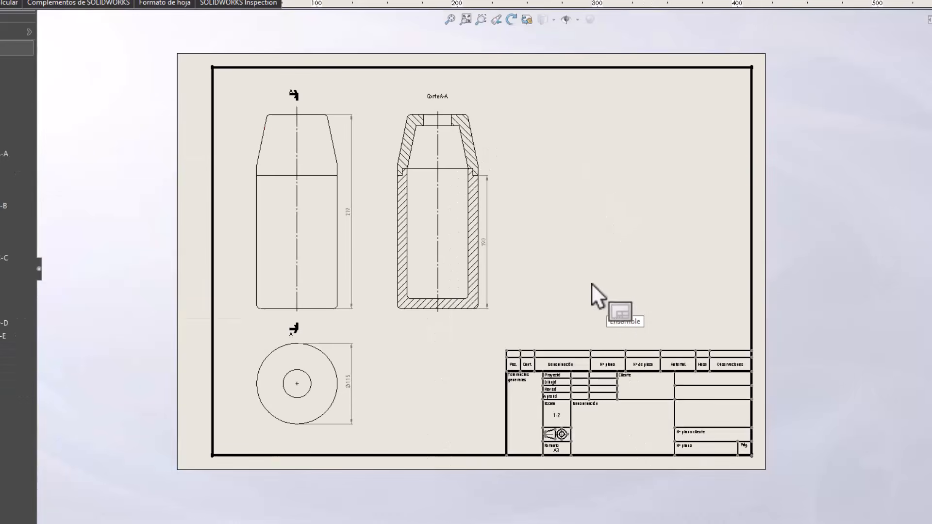
Examine the front view on the Ensamble sheet, including its dash-dot axis line, section arrows and overall height dimension.
{"action": "scroll", "coordinate": [240, 405], "scroll_direction": "up", "scroll_amount": 1}
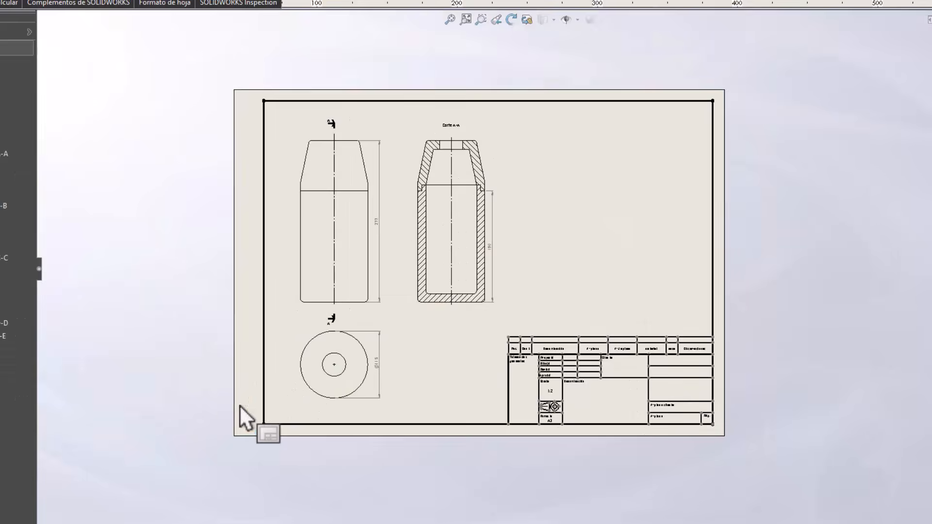
{"action": "scroll", "coordinate": [342, 243], "scroll_direction": "down", "scroll_amount": 1}
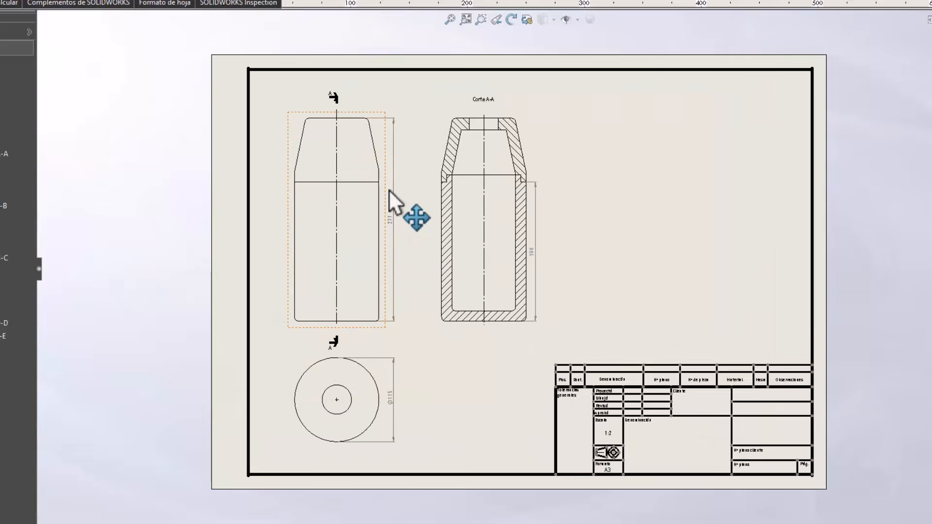
{"action": "scroll", "coordinate": [389, 192], "scroll_direction": "down", "scroll_amount": 7}
{"action": "scroll", "coordinate": [517, 310], "scroll_direction": "down", "scroll_amount": 2}
{"action": "scroll", "coordinate": [558, 233], "scroll_direction": "up", "scroll_amount": 2}
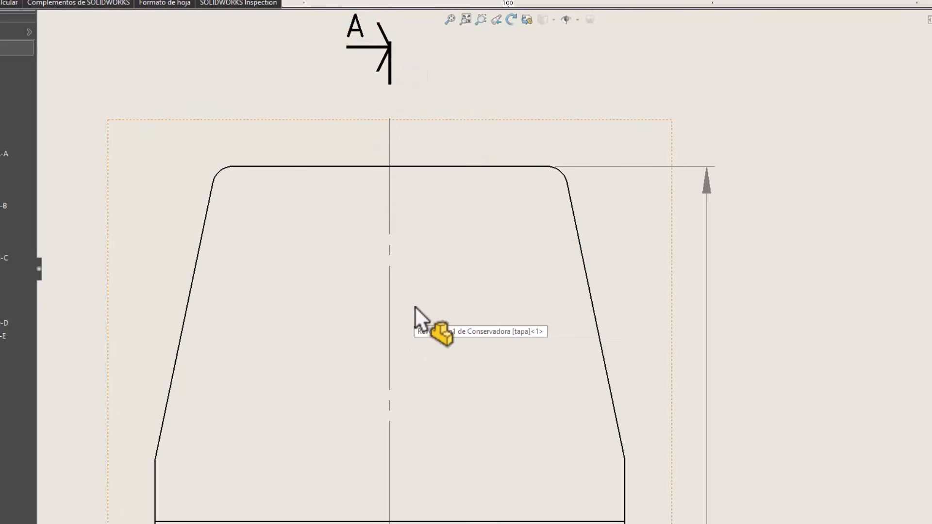
{"action": "scroll", "coordinate": [629, 444], "scroll_direction": "down", "scroll_amount": 1}
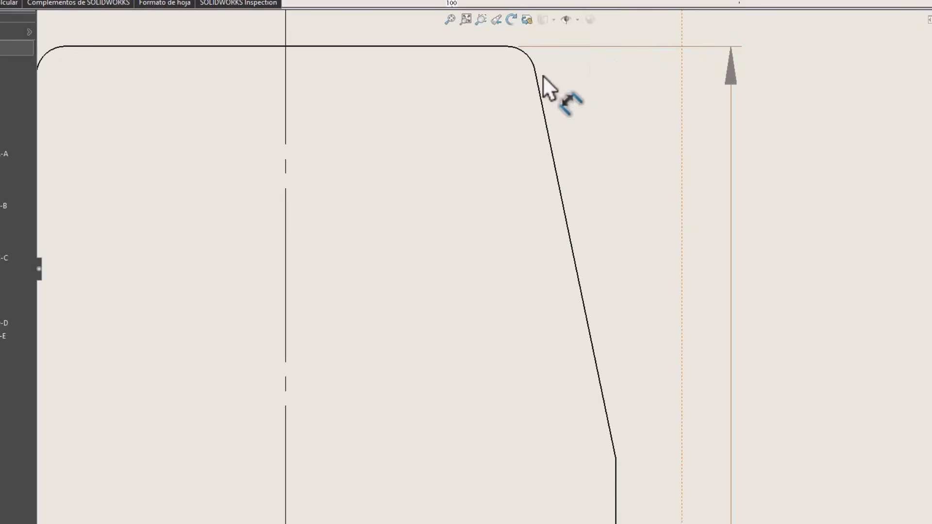
{"action": "scroll", "coordinate": [506, 146], "scroll_direction": "up", "scroll_amount": 4}
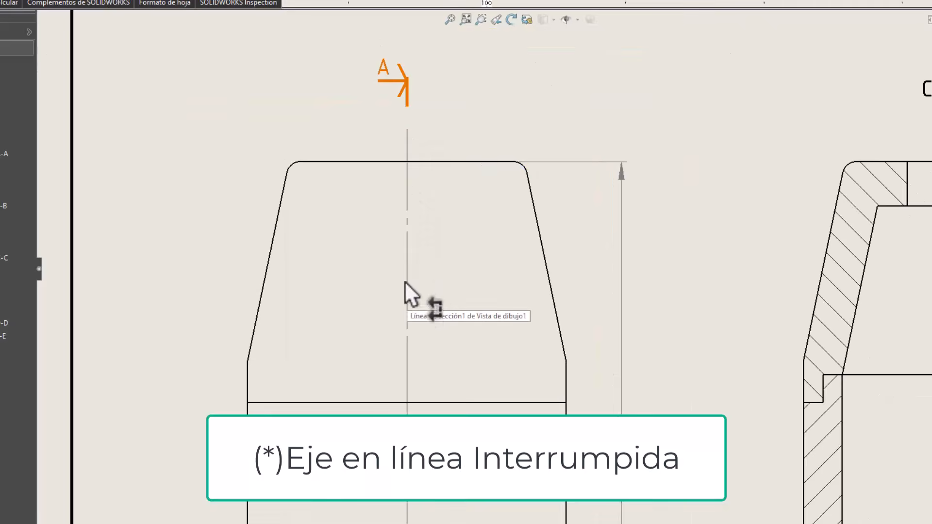
{"action": "scroll", "coordinate": [405, 276], "scroll_direction": "up", "scroll_amount": 5}
{"action": "scroll", "coordinate": [510, 331], "scroll_direction": "up", "scroll_amount": 2}
Examine the Corte A-A view on the assembly sheet, focusing on the opposing hatching and the joint between lid and container.
{"action": "scroll", "coordinate": [677, 333], "scroll_direction": "down", "scroll_amount": 4}
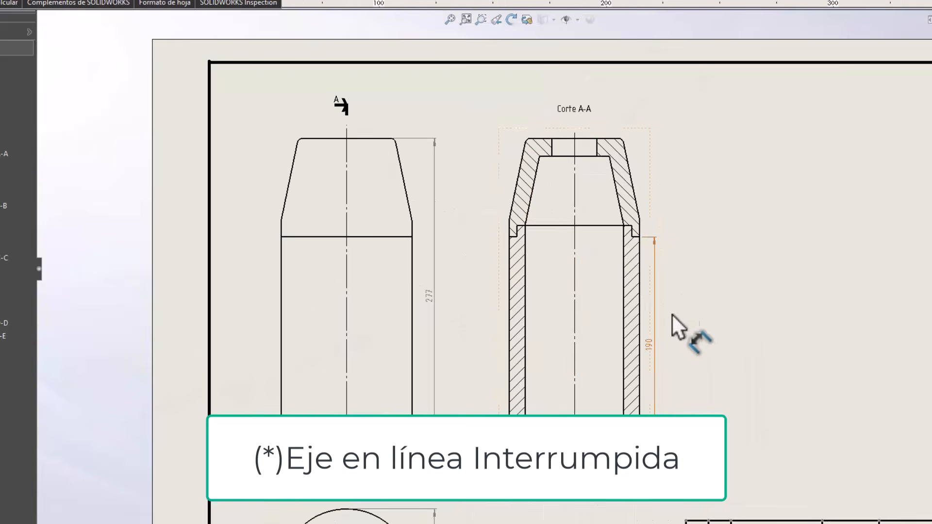
{"action": "scroll", "coordinate": [589, 198], "scroll_direction": "down", "scroll_amount": 1}
{"action": "scroll", "coordinate": [590, 198], "scroll_direction": "down", "scroll_amount": 2}
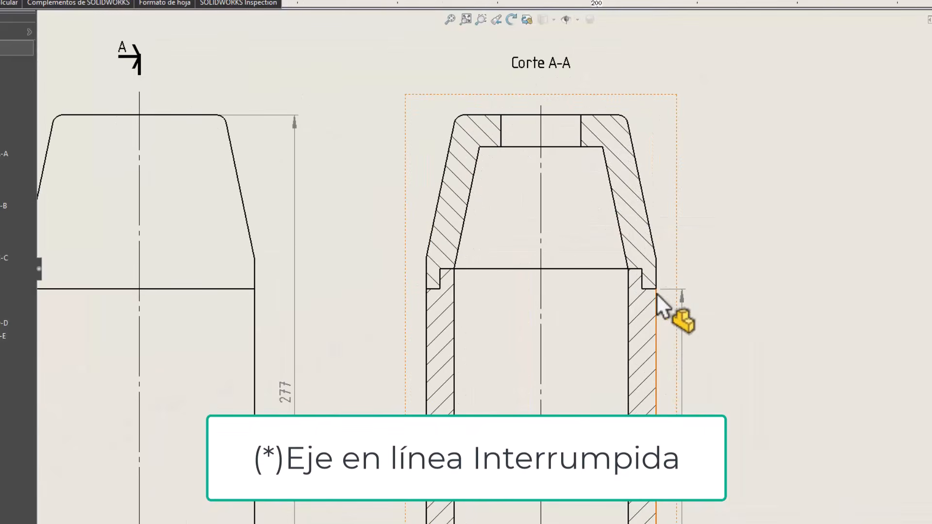
{"action": "scroll", "coordinate": [679, 303], "scroll_direction": "down", "scroll_amount": 2}
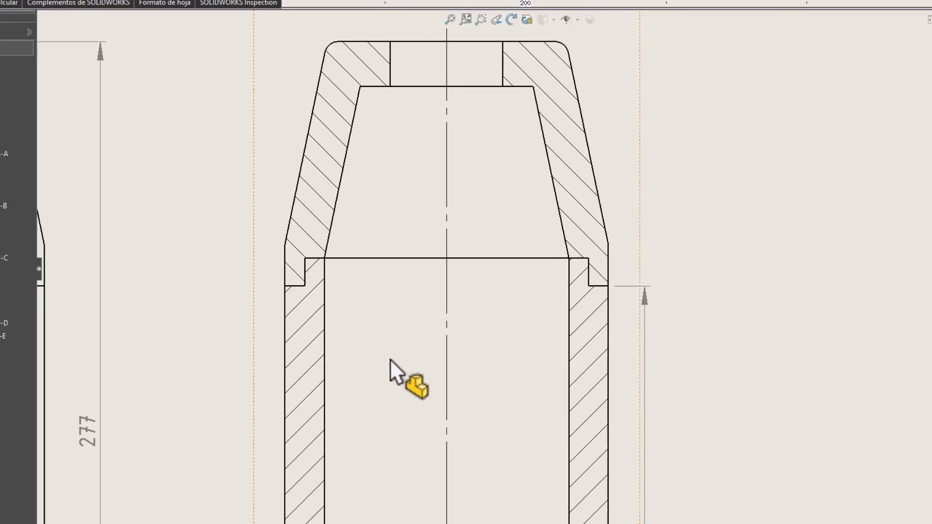
{"action": "scroll", "coordinate": [389, 361], "scroll_direction": "down", "scroll_amount": 1}
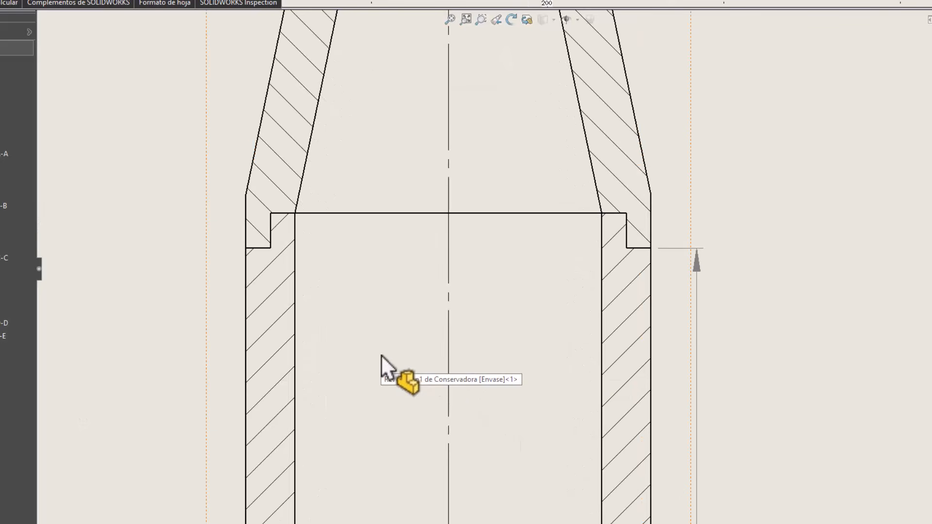
{"action": "scroll", "coordinate": [493, 160], "scroll_direction": "up", "scroll_amount": 5}
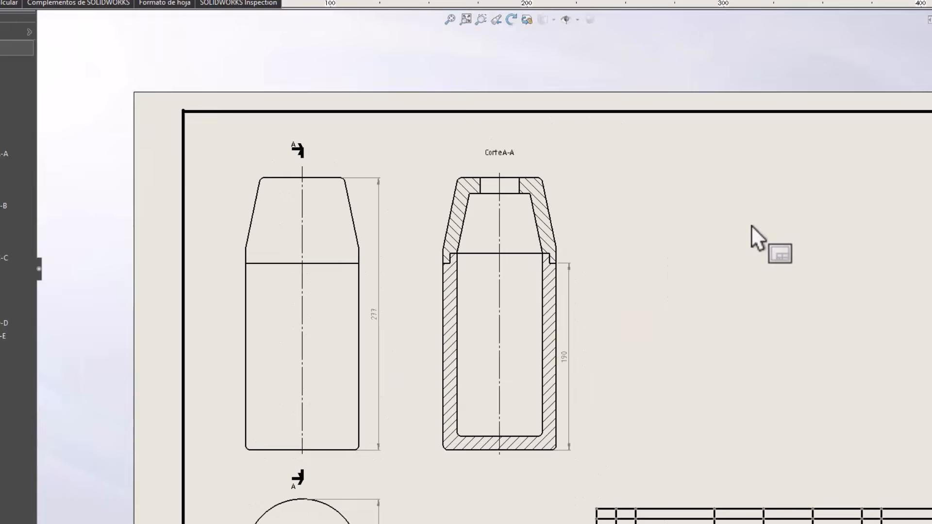
{"action": "scroll", "coordinate": [534, 432], "scroll_direction": "up", "scroll_amount": 2}
{"action": "scroll", "coordinate": [508, 427], "scroll_direction": "down", "scroll_amount": 2}
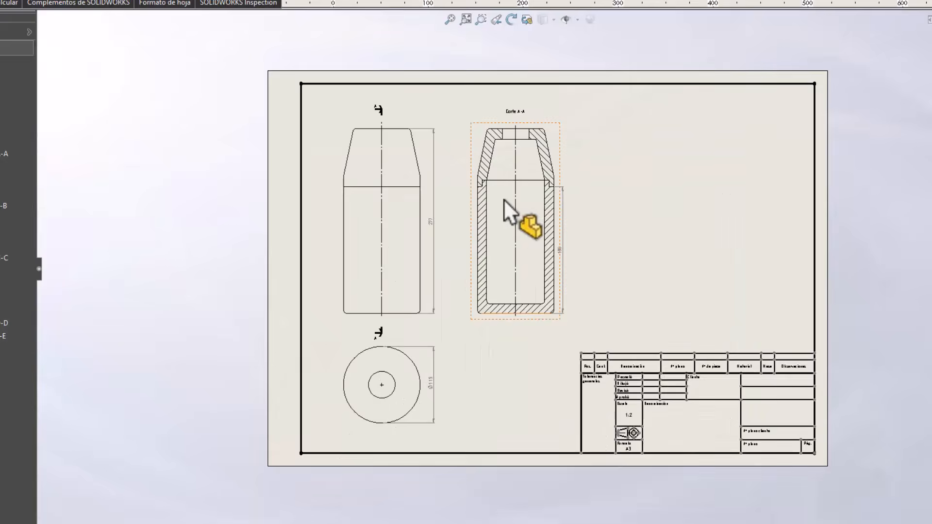
{"action": "scroll", "coordinate": [503, 235], "scroll_direction": "down", "scroll_amount": 2}
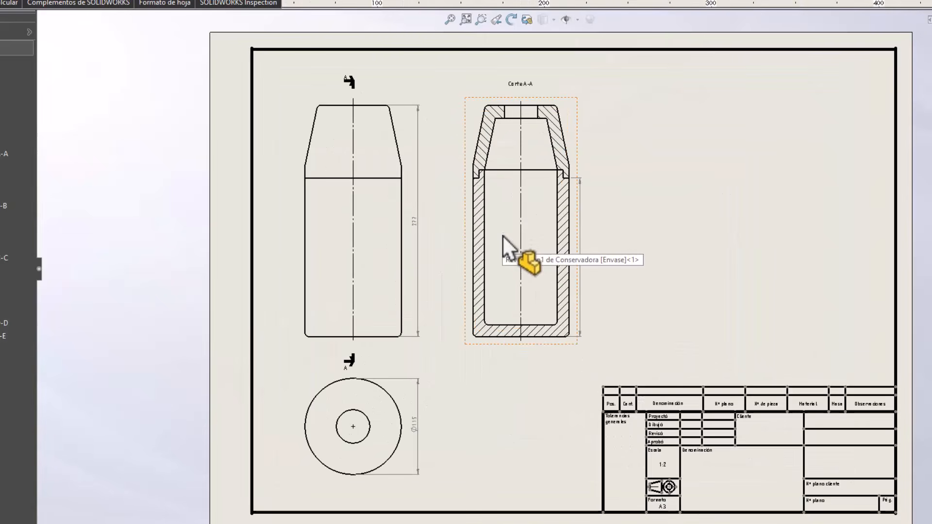
{"action": "scroll", "coordinate": [453, 360], "scroll_direction": "down", "scroll_amount": 1}
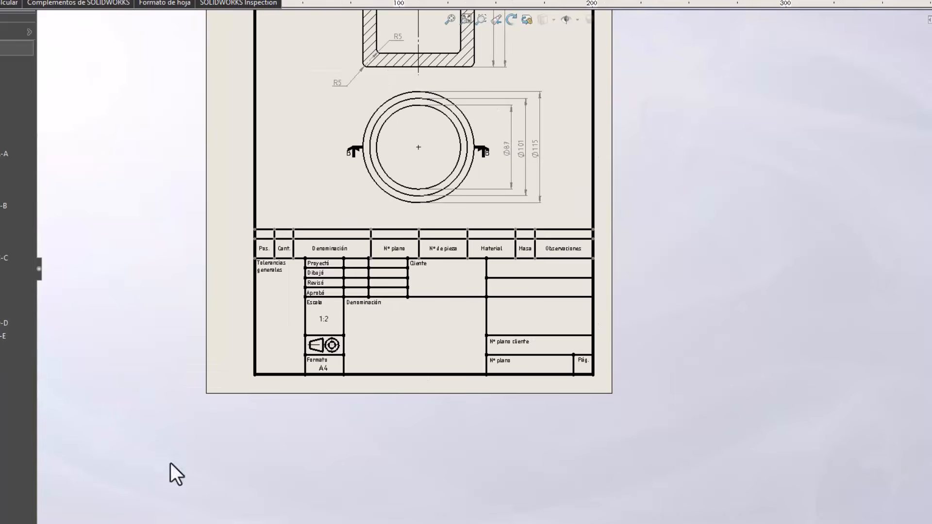
Examine the container part's A4 sheet, reading the height, radius and diameter dimensions of section B-B and the top view.
{"action": "scroll", "coordinate": [714, 389], "scroll_direction": "up", "scroll_amount": 5}
{"action": "scroll", "coordinate": [548, 115], "scroll_direction": "down", "scroll_amount": 4}
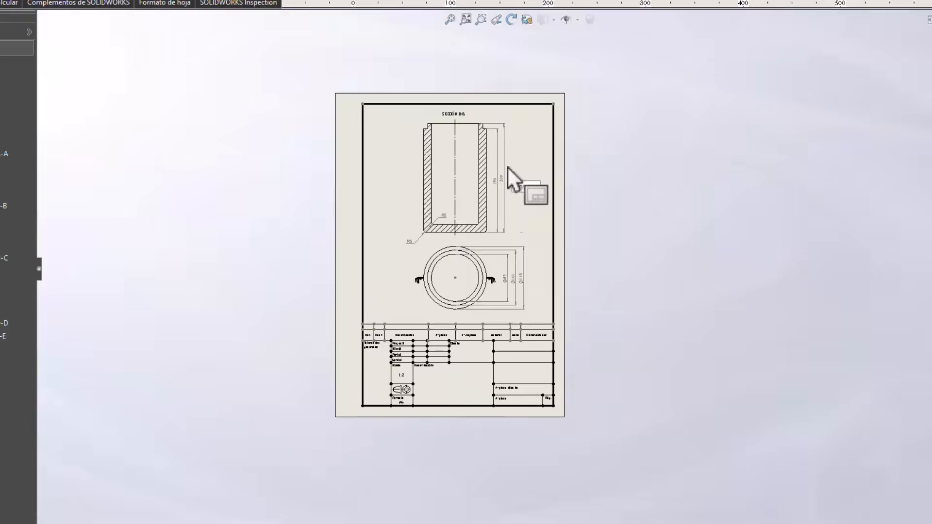
{"action": "scroll", "coordinate": [447, 199], "scroll_direction": "down", "scroll_amount": 3}
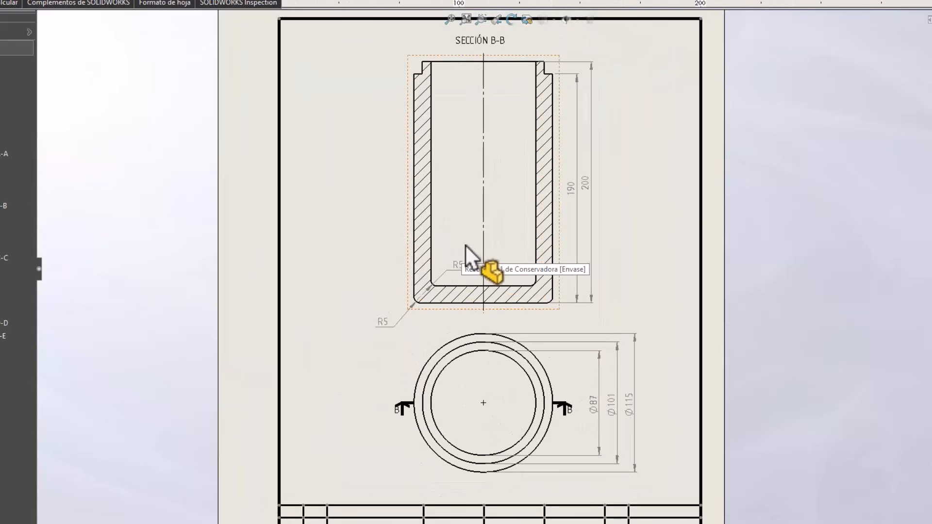
{"action": "scroll", "coordinate": [475, 199], "scroll_direction": "down", "scroll_amount": 1}
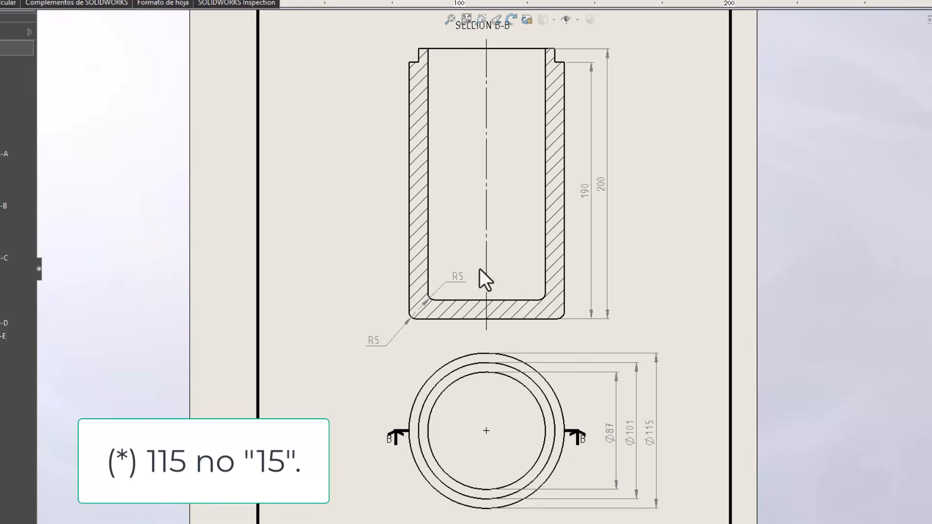
{"action": "left_click", "coordinate": [410, 293]}
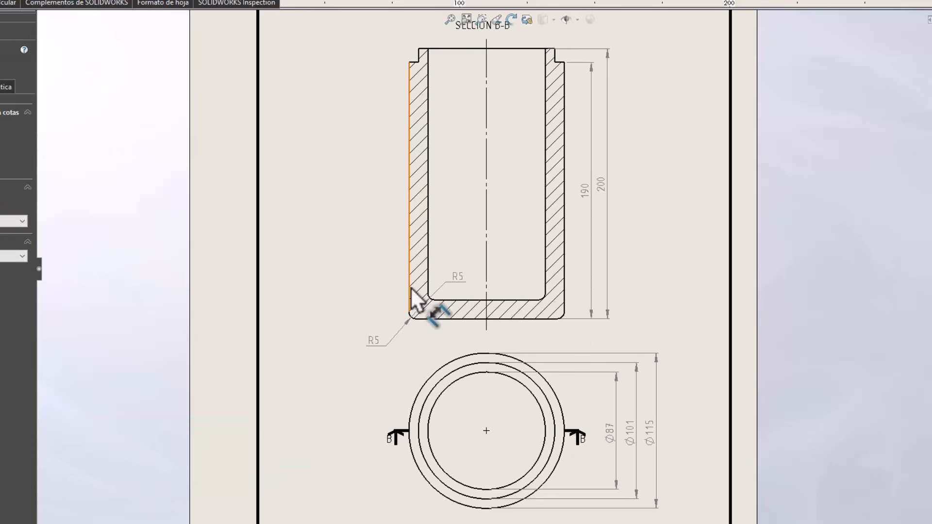
{"action": "left_click", "coordinate": [563, 288]}
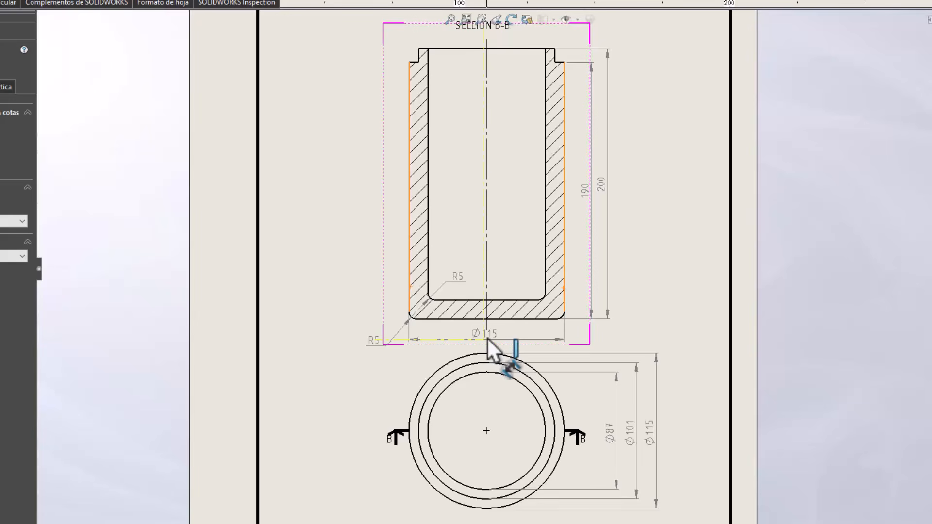
{"action": "key", "text": "Escape"}
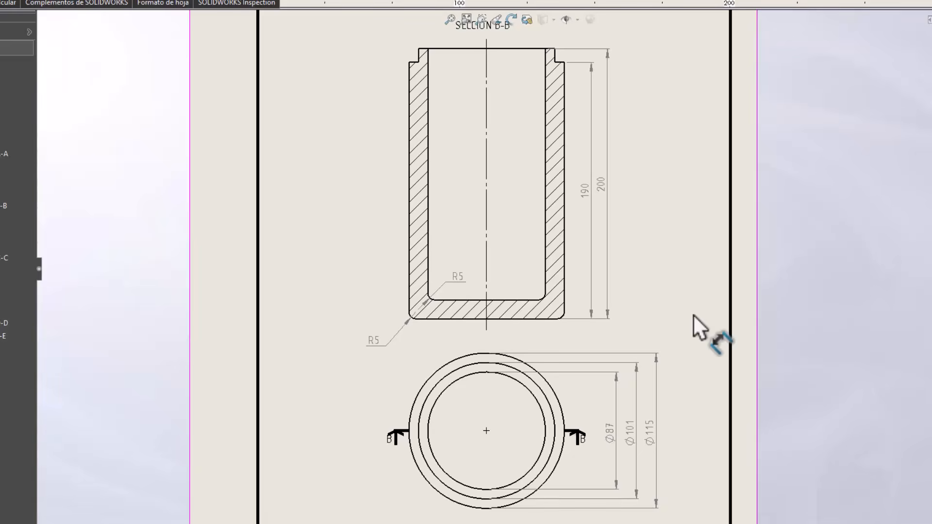
{"action": "scroll", "coordinate": [689, 318], "scroll_direction": "down", "scroll_amount": 2}
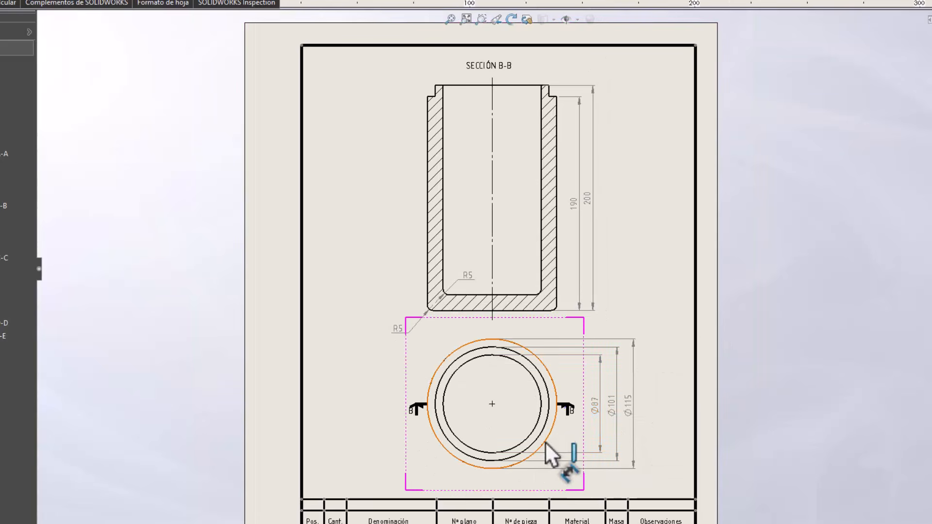
Switch to Illustrator and examine the parts list and title block on the assembly sheet, Mesa de trabajo 1.
{"action": "left_click", "coordinate": [56, 523]}
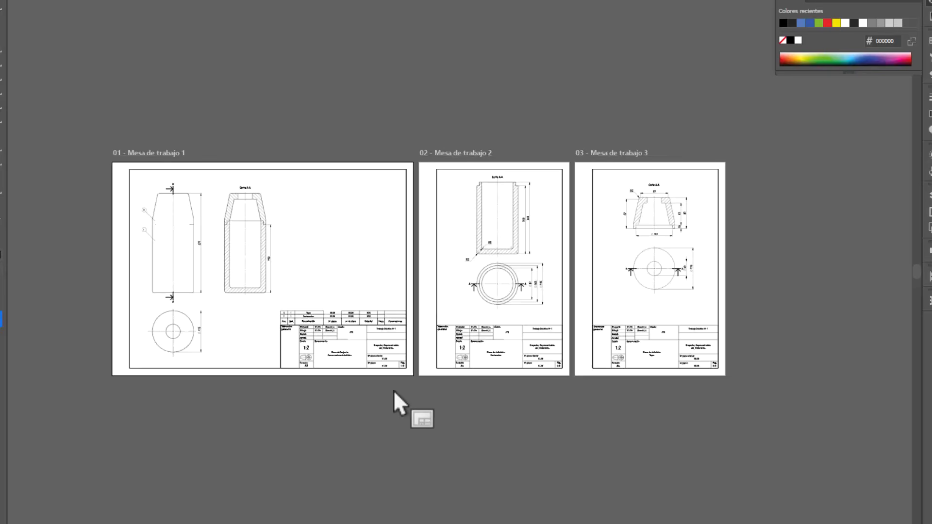
{"action": "scroll", "coordinate": [157, 276], "scroll_direction": "up", "scroll_amount": 1, "text": "alt"}
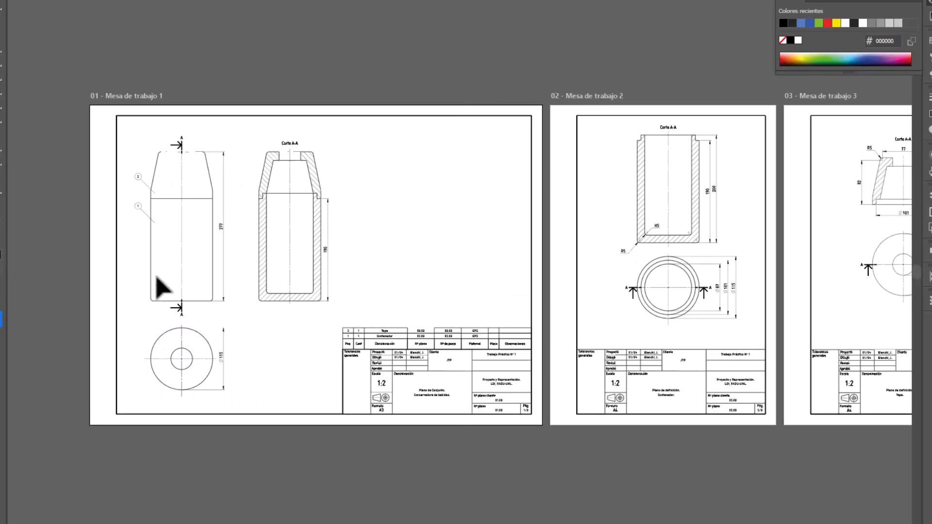
{"action": "scroll", "coordinate": [409, 387], "scroll_direction": "up", "scroll_amount": 4, "text": "alt"}
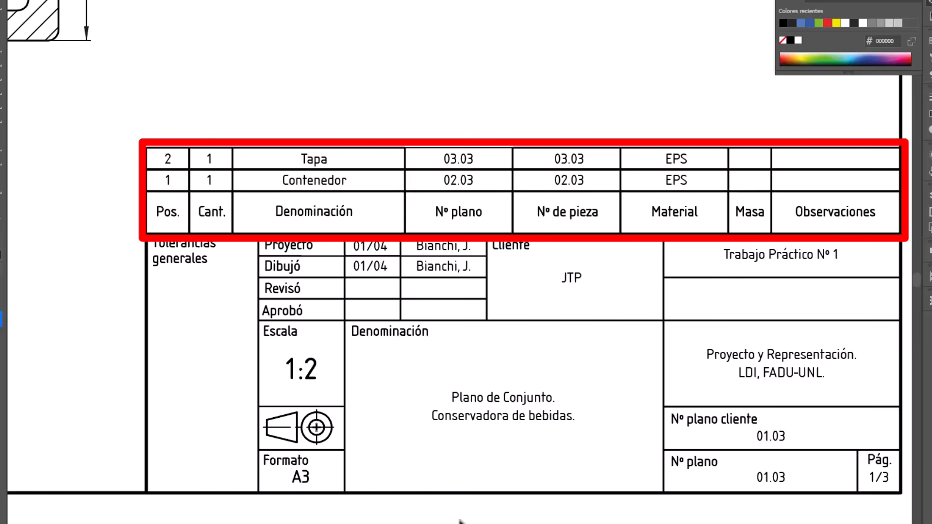
{"action": "scroll", "coordinate": [532, 369], "scroll_direction": "down", "scroll_amount": 2, "text": "alt"}
{"action": "scroll", "coordinate": [559, 379], "scroll_direction": "down", "scroll_amount": 3, "text": "alt"}
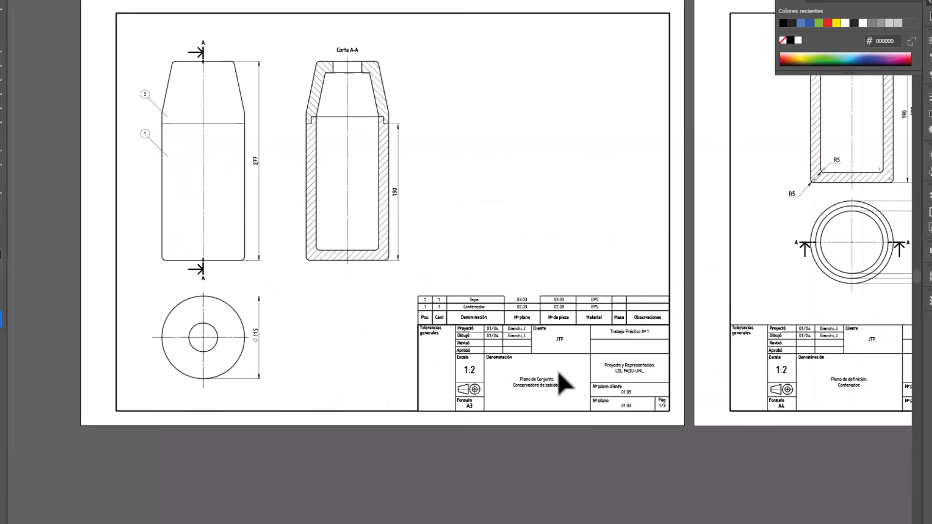
Hide the Cotas layer of Pág. 1 to leave the assembly sheet's views without dimensions.
{"action": "scroll", "coordinate": [131, 130], "scroll_direction": "up", "scroll_amount": 2, "text": "alt"}
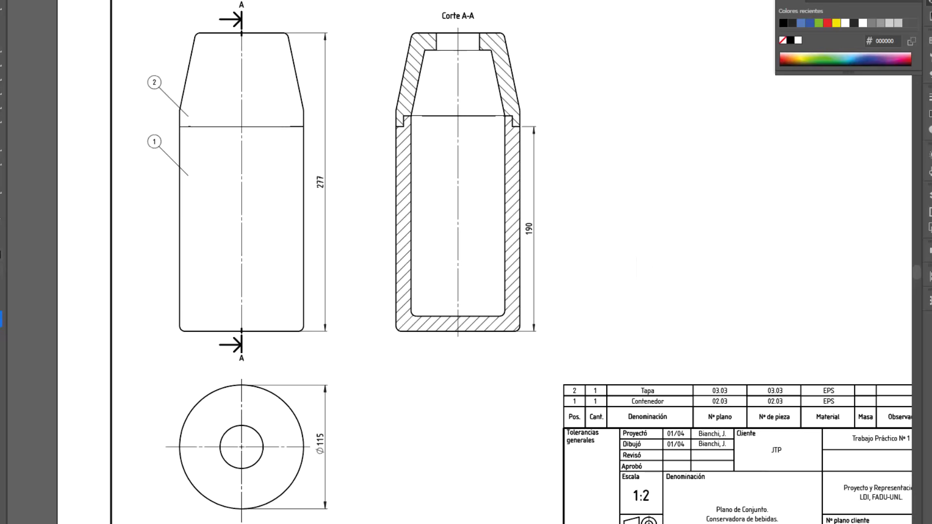
{"action": "left_click", "coordinate": [930, 195]}
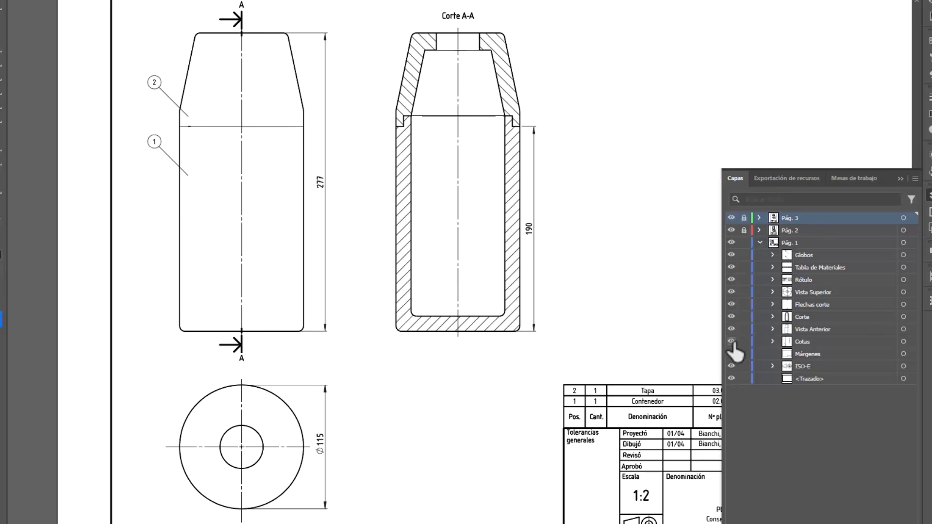
{"action": "left_click", "coordinate": [732, 342]}
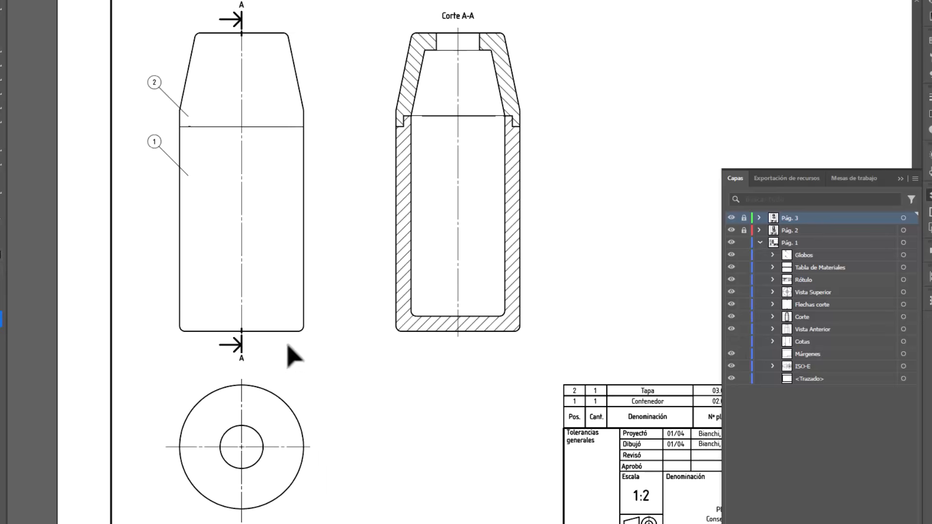
Examine the section arrow below the front view and the crossing dash-dot centre lines of the top view.
{"action": "scroll", "coordinate": [212, 343], "scroll_direction": "up", "scroll_amount": 4, "text": "alt"}
{"action": "scroll", "coordinate": [314, 329], "scroll_direction": "up", "scroll_amount": 1, "text": "alt"}
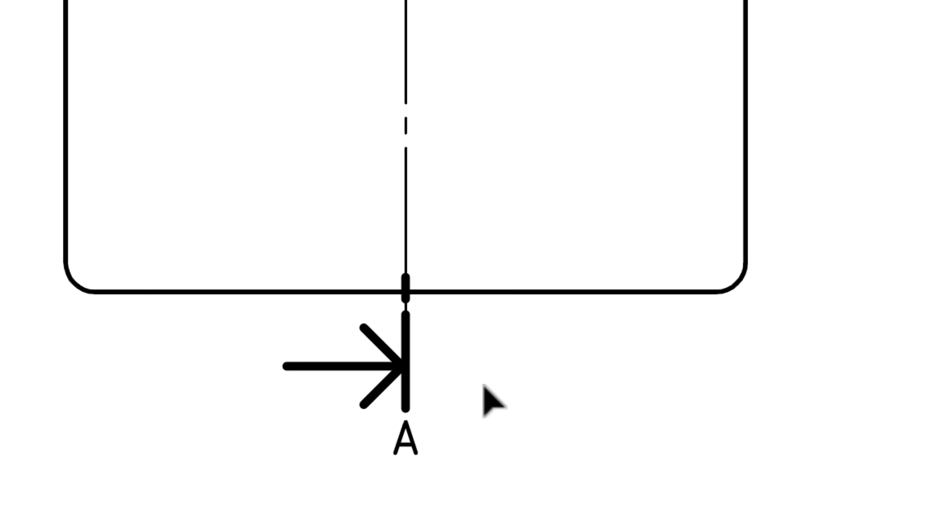
{"action": "scroll", "coordinate": [381, 428], "scroll_direction": "down", "scroll_amount": 3}
{"action": "scroll", "coordinate": [330, 435], "scroll_direction": "up", "scroll_amount": 2, "text": "alt"}
{"action": "scroll", "coordinate": [414, 439], "scroll_direction": "up", "scroll_amount": 1, "text": "alt"}
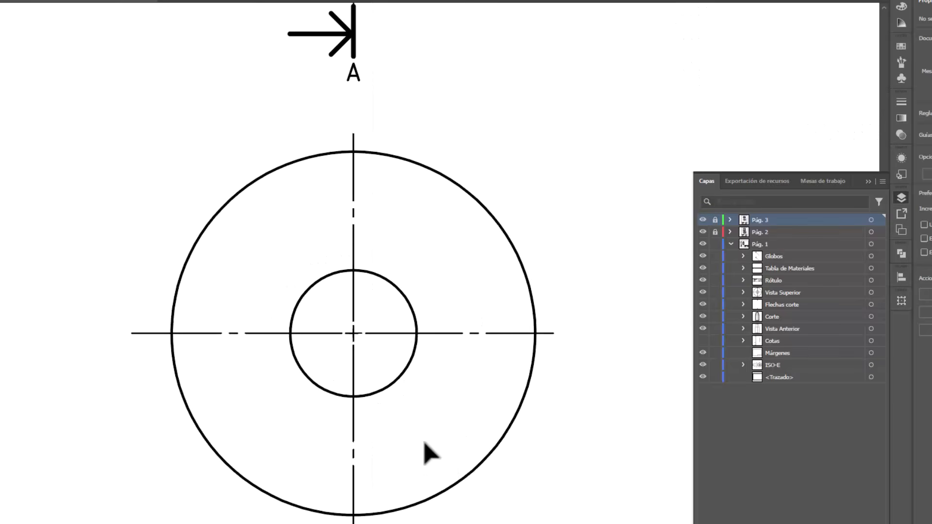
{"action": "scroll", "coordinate": [581, 482], "scroll_direction": "down", "scroll_amount": 2}
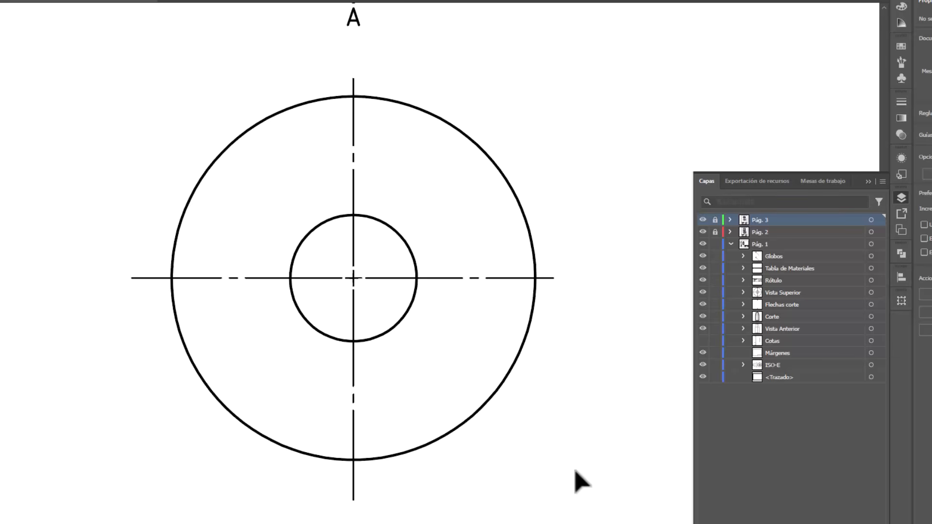
{"action": "scroll", "coordinate": [369, 362], "scroll_direction": "down", "scroll_amount": 2, "text": "alt"}
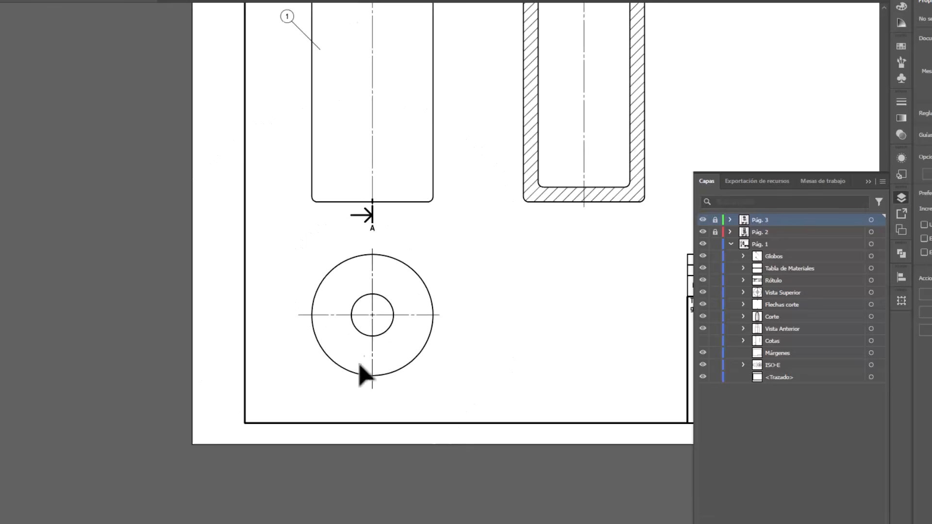
Examine balloons 1 and 2 and their leader lines pointing to the container and lid in the front view.
{"action": "scroll", "coordinate": [364, 402], "scroll_direction": "down", "scroll_amount": 1, "text": "alt"}
{"action": "scroll", "coordinate": [381, 238], "scroll_direction": "up", "scroll_amount": 2, "text": "alt"}
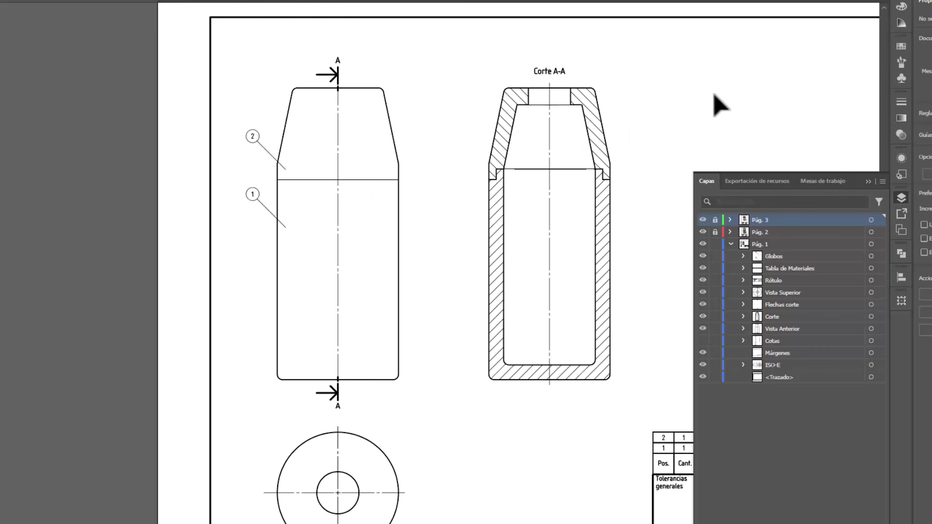
{"action": "scroll", "coordinate": [246, 152], "scroll_direction": "up", "scroll_amount": 2, "text": "alt"}
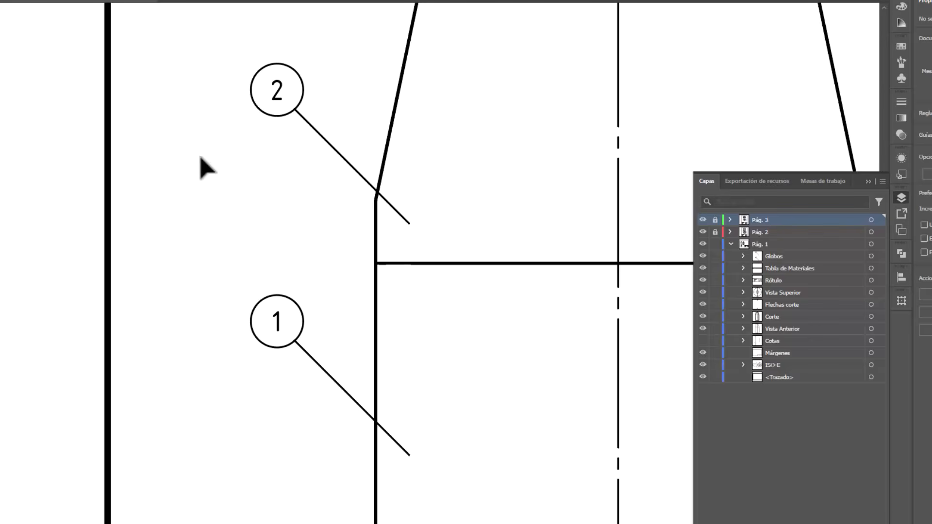
{"action": "scroll", "coordinate": [200, 157], "scroll_direction": "down", "scroll_amount": 2, "text": "alt"}
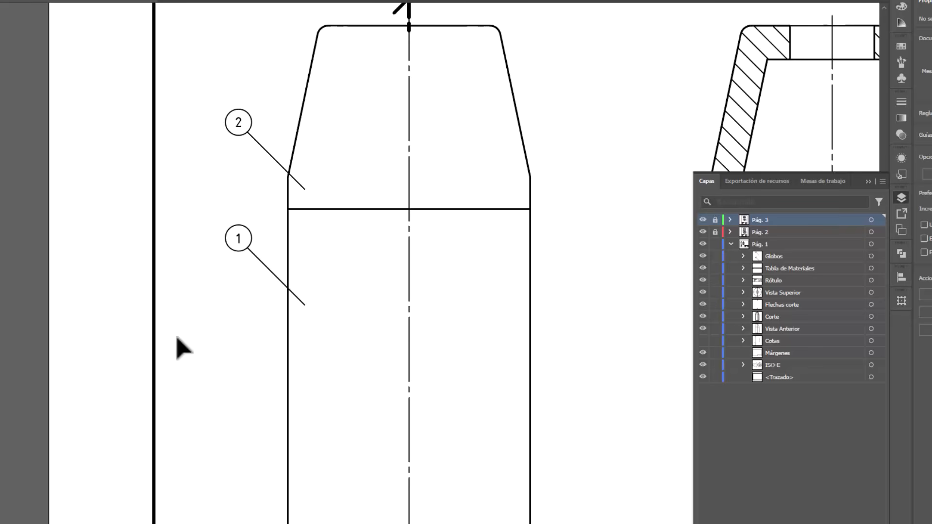
{"action": "scroll", "coordinate": [181, 242], "scroll_direction": "down", "scroll_amount": 4, "text": "alt"}
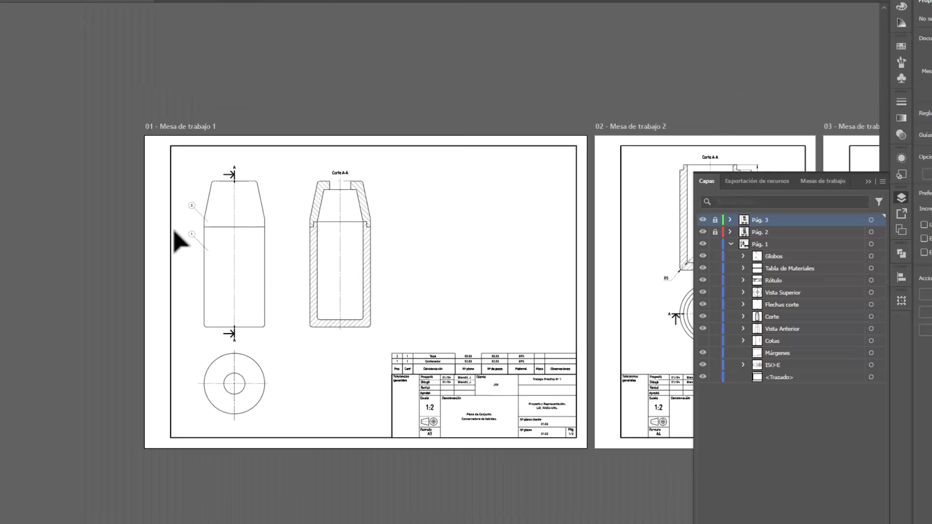
Examine the assembly sheet's parts list again and the container's section and top view on Mesa de trabajo 2.
{"action": "scroll", "coordinate": [505, 416], "scroll_direction": "up", "scroll_amount": 5, "text": "alt"}
{"action": "scroll", "coordinate": [228, 324], "scroll_direction": "down", "scroll_amount": 3, "text": "alt"}
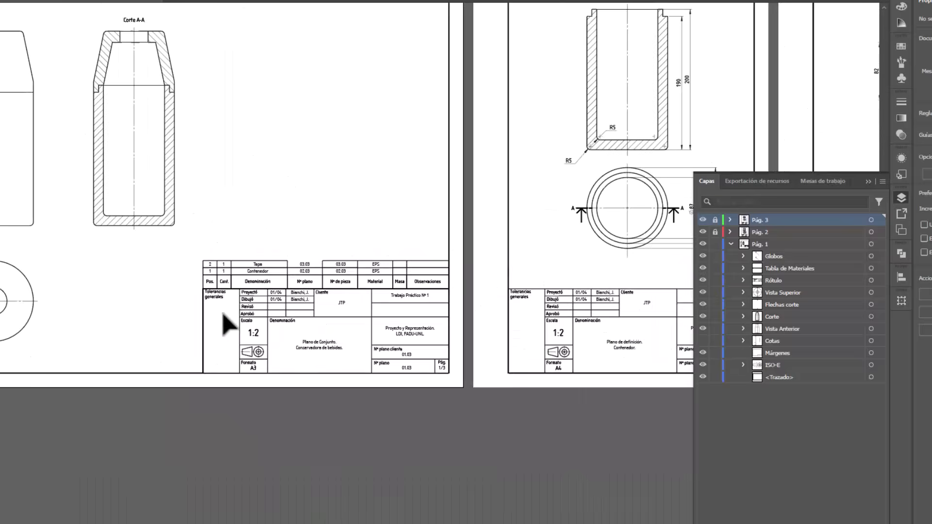
{"action": "scroll", "coordinate": [228, 324], "scroll_direction": "down", "scroll_amount": 2, "text": "alt"}
{"action": "scroll", "coordinate": [613, 206], "scroll_direction": "up", "scroll_amount": 4, "text": "alt"}
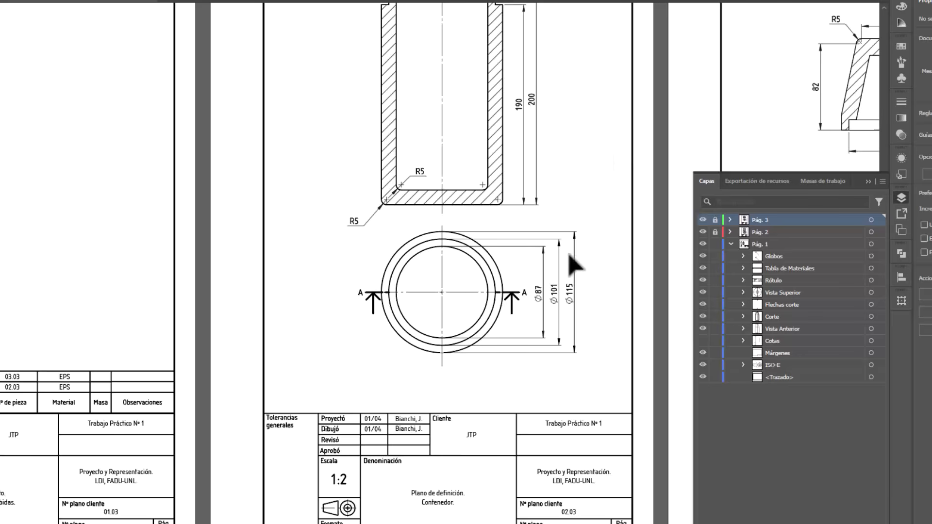
{"action": "scroll", "coordinate": [570, 257], "scroll_direction": "up", "scroll_amount": 3}
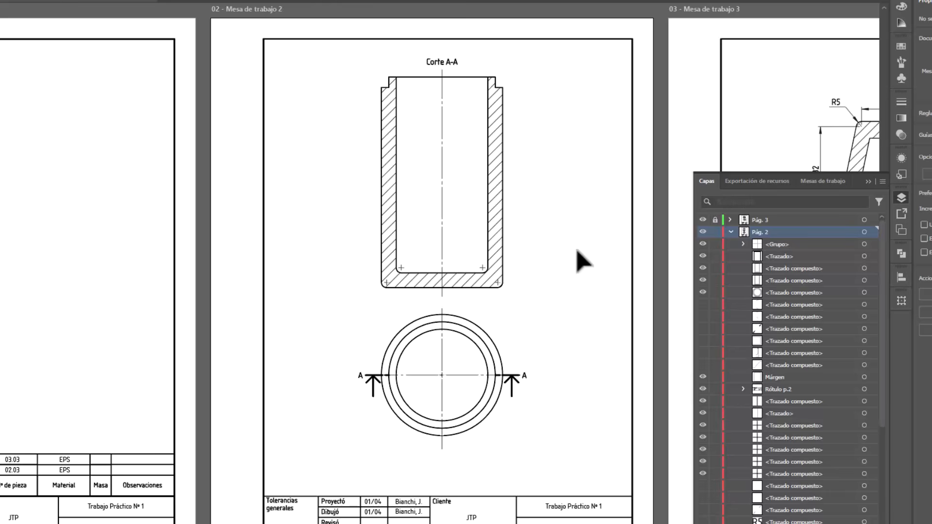
Examine the centre marks of the container section's rounded corners, select its outline, and bring the lid sheet on Mesa de trabajo 3 into view.
{"action": "scroll", "coordinate": [453, 297], "scroll_direction": "up", "scroll_amount": 2, "text": "alt"}
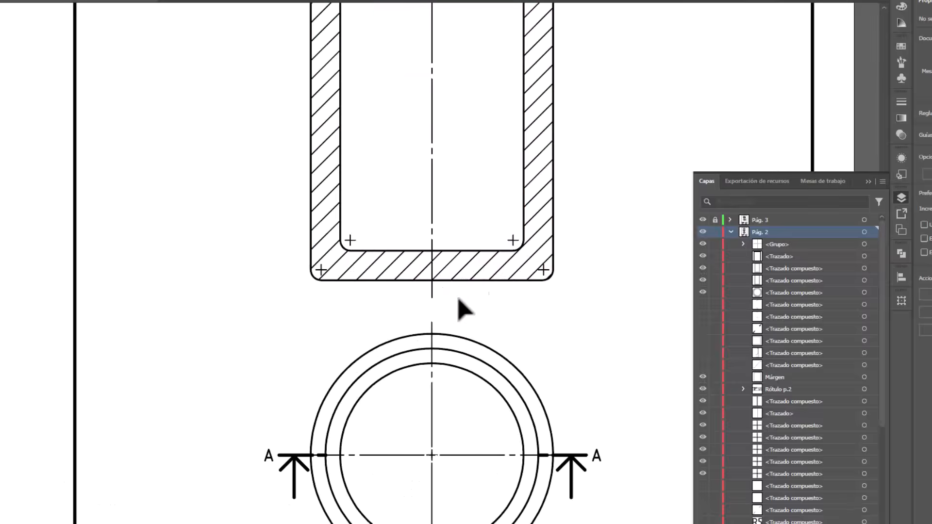
{"action": "scroll", "coordinate": [512, 275], "scroll_direction": "up", "scroll_amount": 2, "text": "alt"}
{"action": "scroll", "coordinate": [639, 198], "scroll_direction": "up", "scroll_amount": 1, "text": "alt"}
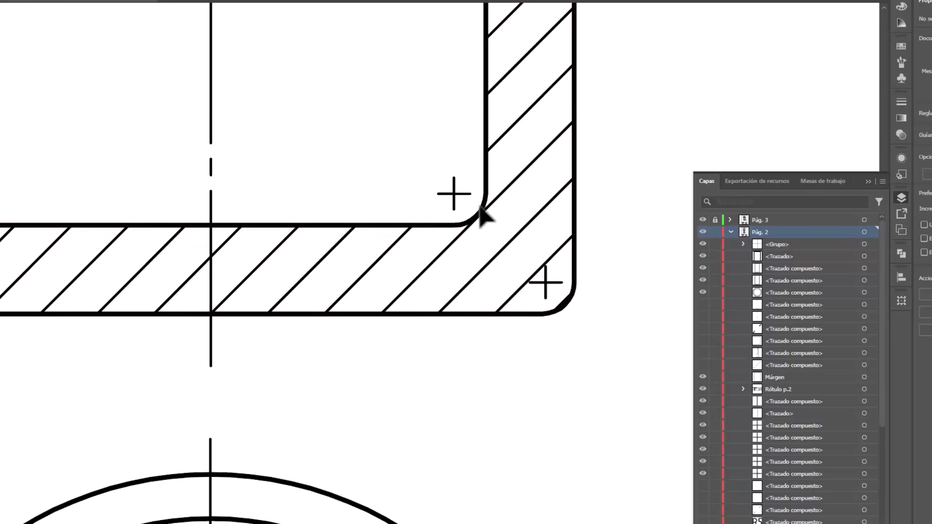
{"action": "left_click", "coordinate": [483, 209]}
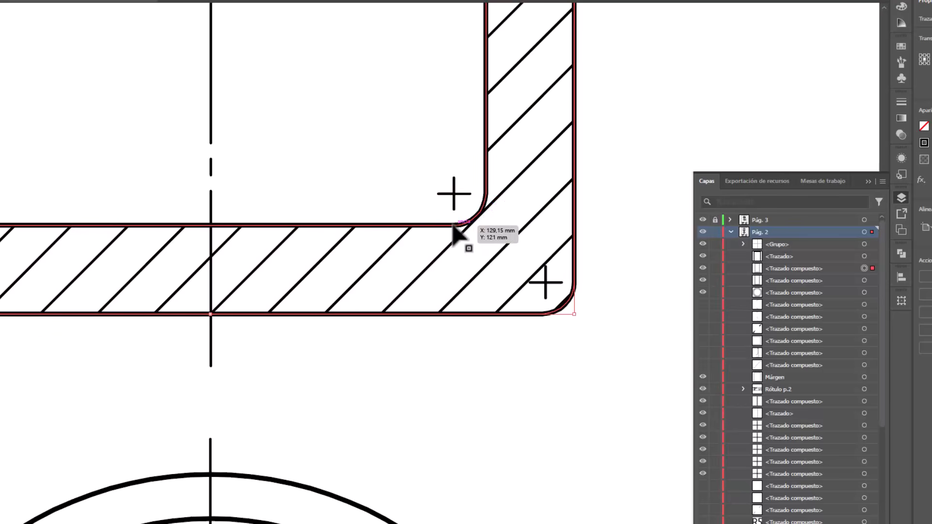
{"action": "scroll", "coordinate": [424, 264], "scroll_direction": "down", "scroll_amount": 5, "text": "alt"}
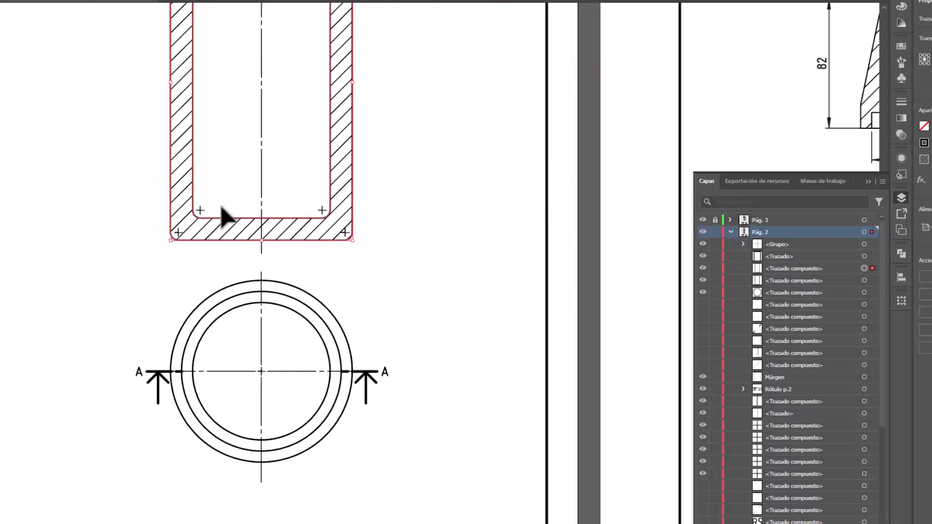
{"action": "scroll", "coordinate": [500, 189], "scroll_direction": "up", "scroll_amount": 5, "text": "alt"}
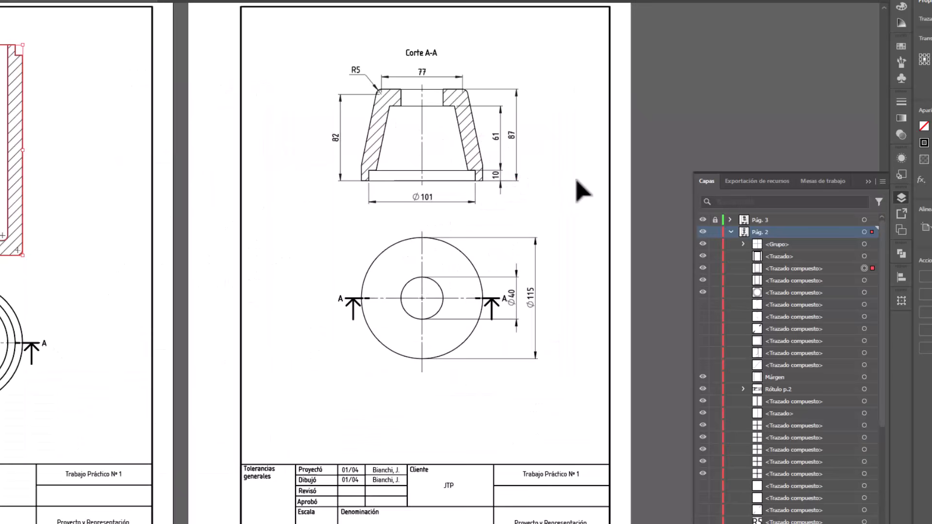